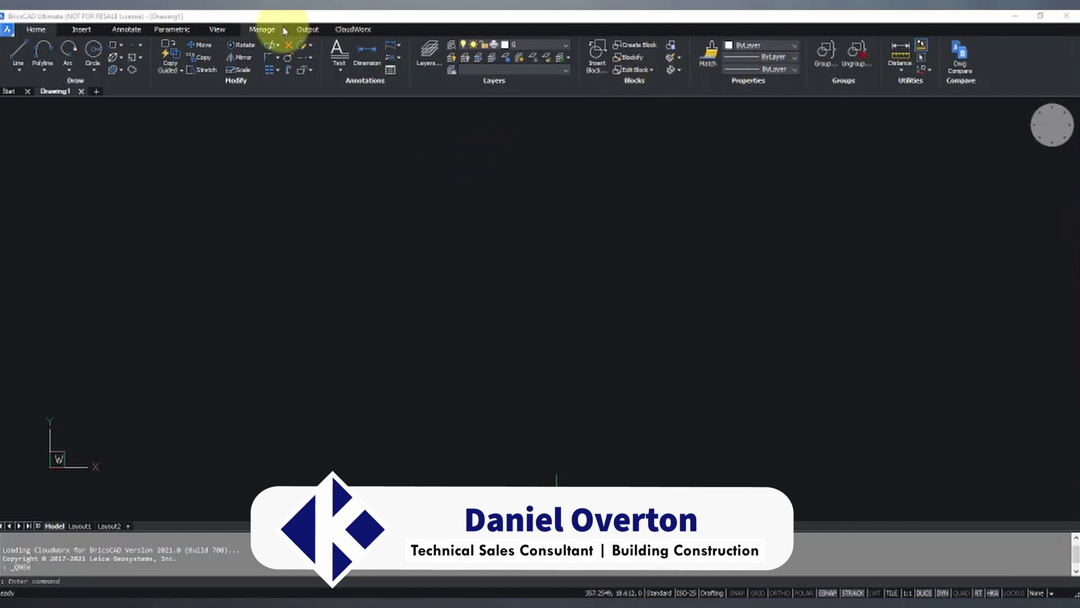
- Import the point cloud file THird Av With Control 1.lgs from the Laser Scanning folder, using millimetres and the Control coordinate system
left_click(344, 30)
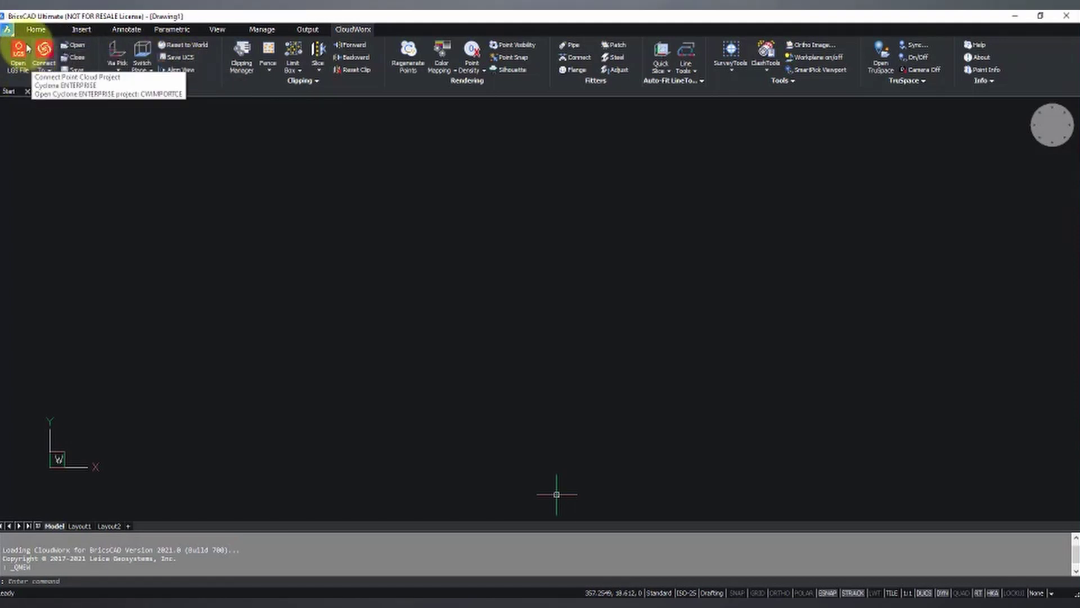
left_click(20, 67)
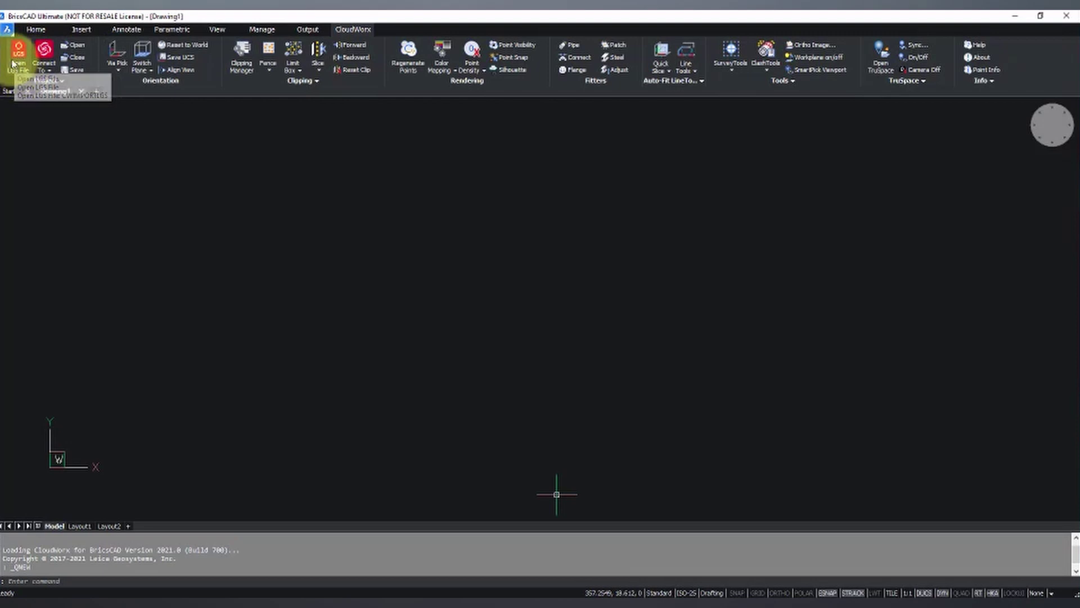
left_click(20, 72)
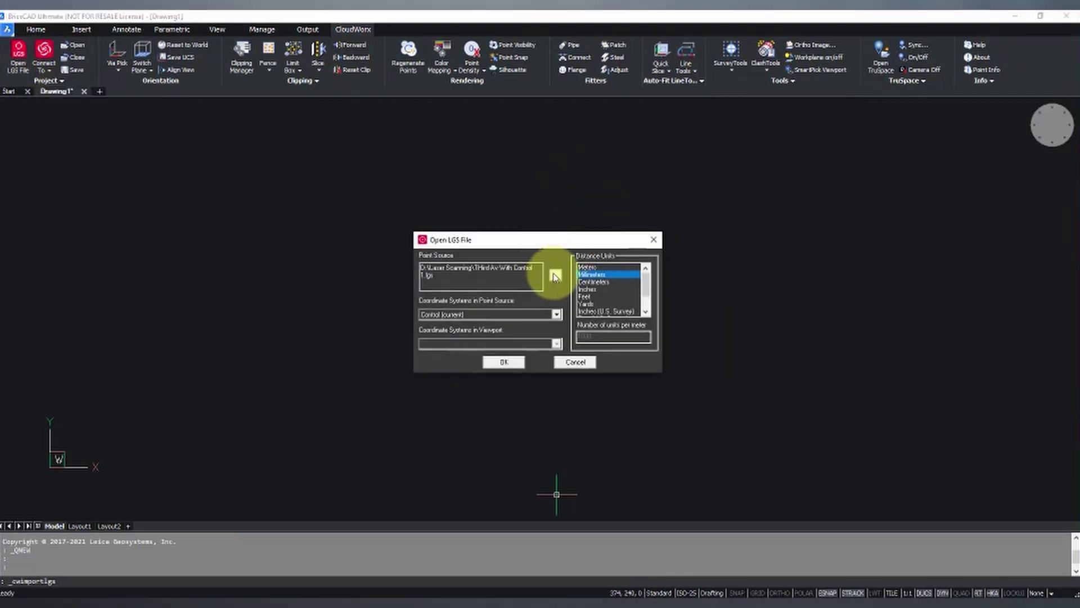
left_click(555, 275)
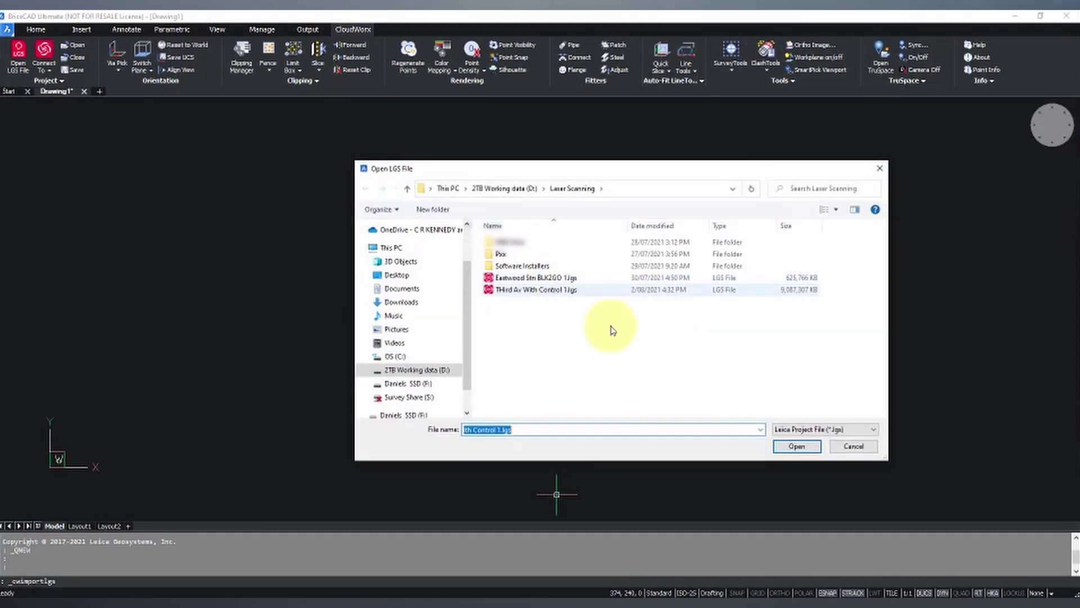
left_click(531, 291)
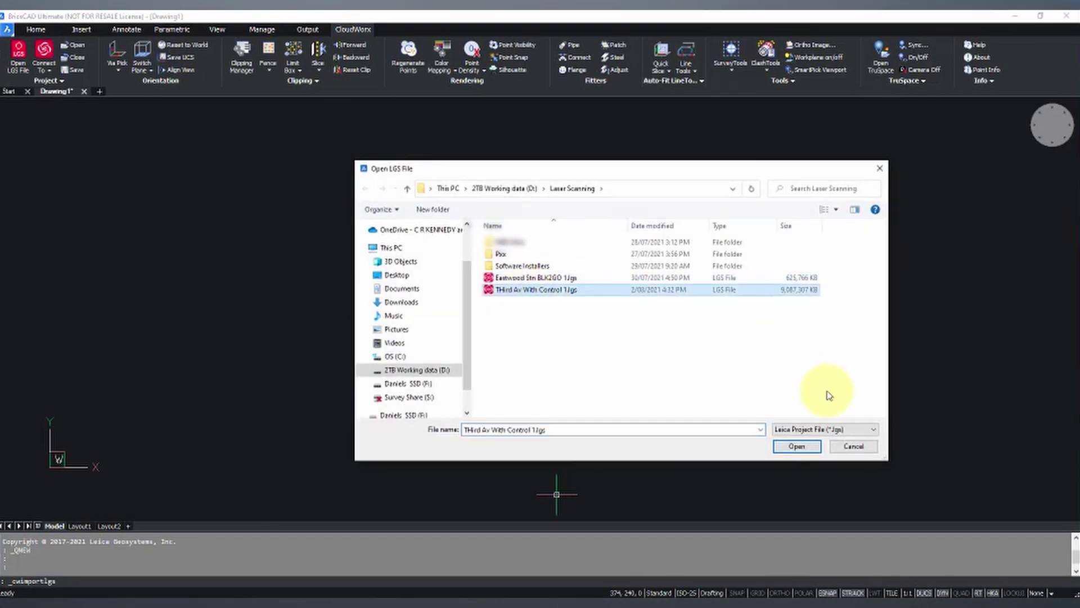
left_click(796, 447)
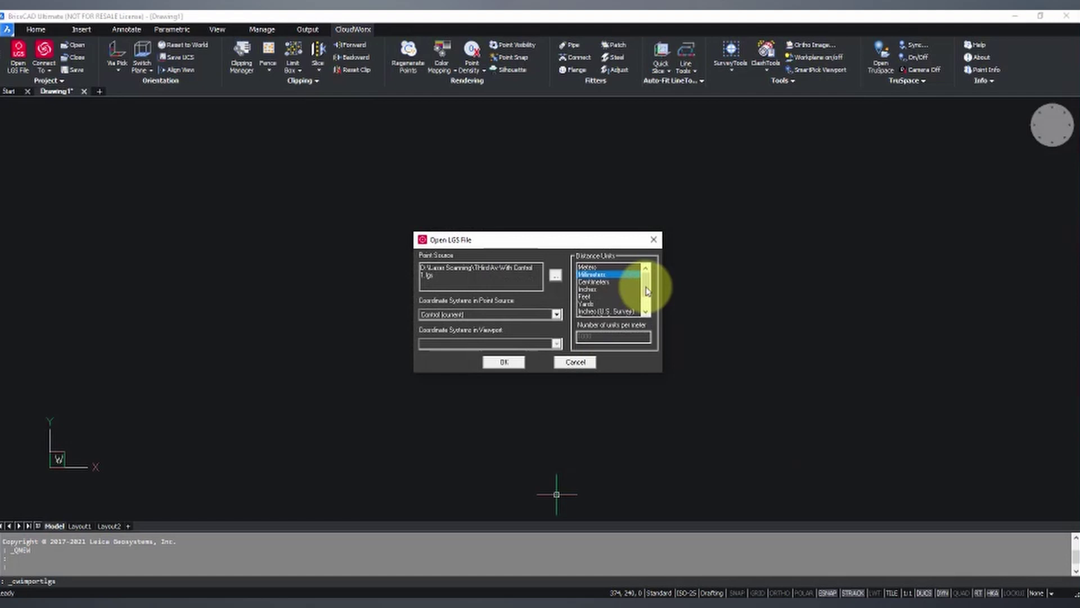
left_click(497, 366)
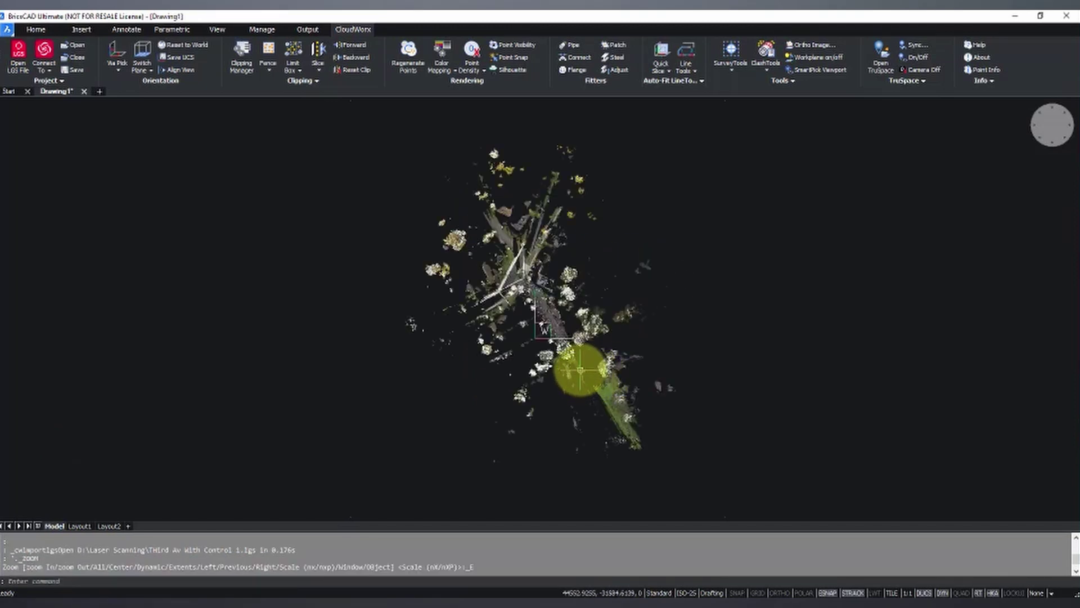
- Examine the imported point cloud from above and at an angle, focusing on the driveway and its rows of houses
scroll(538, 315, "up", 5)
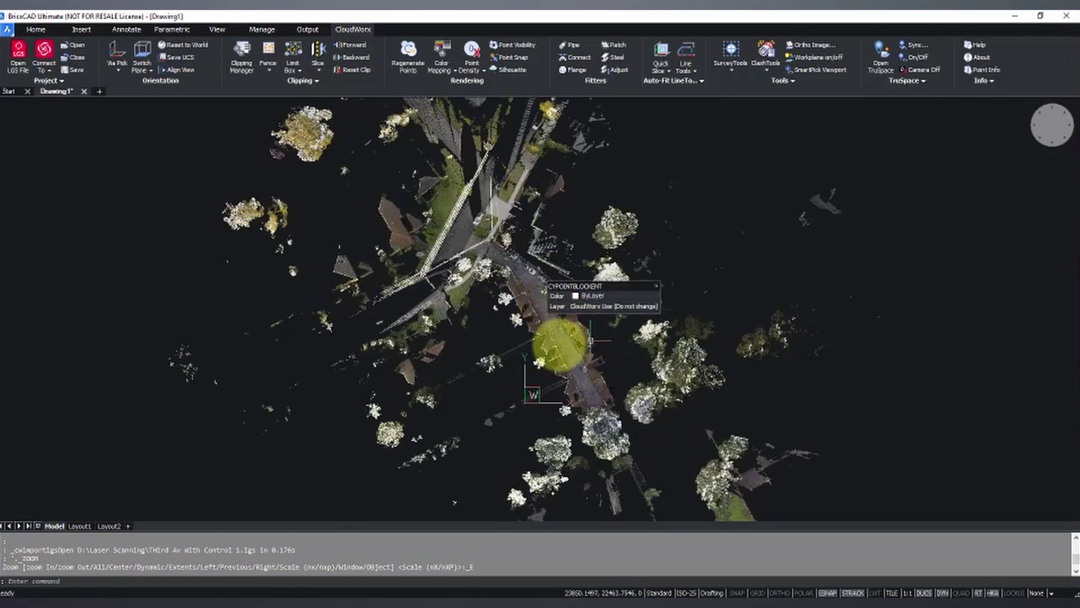
scroll(549, 350, "down", 2)
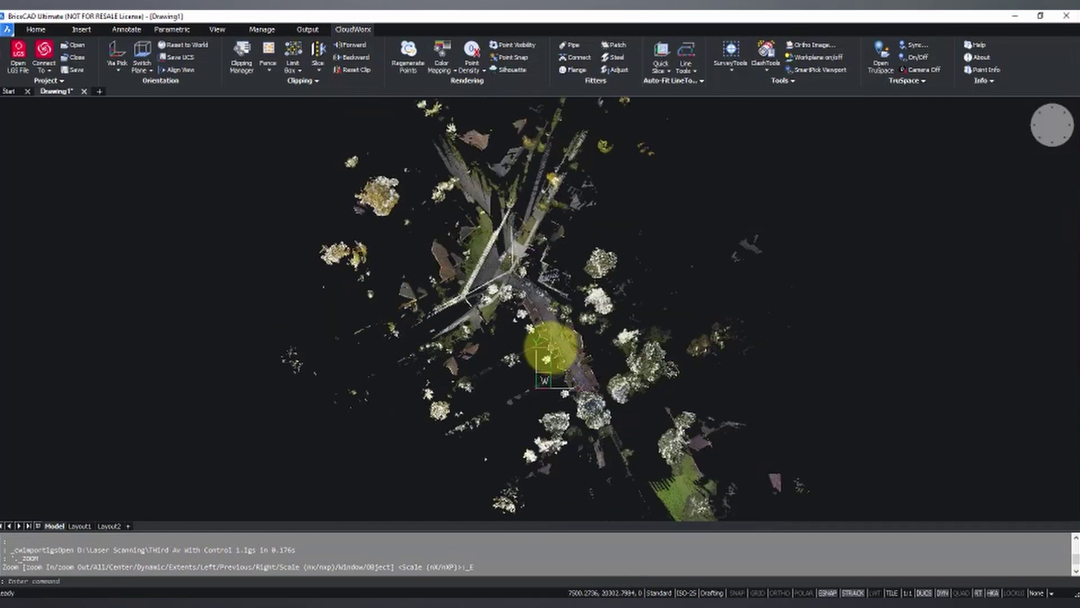
middle_click_drag(559, 330, 940, 270, "shift")
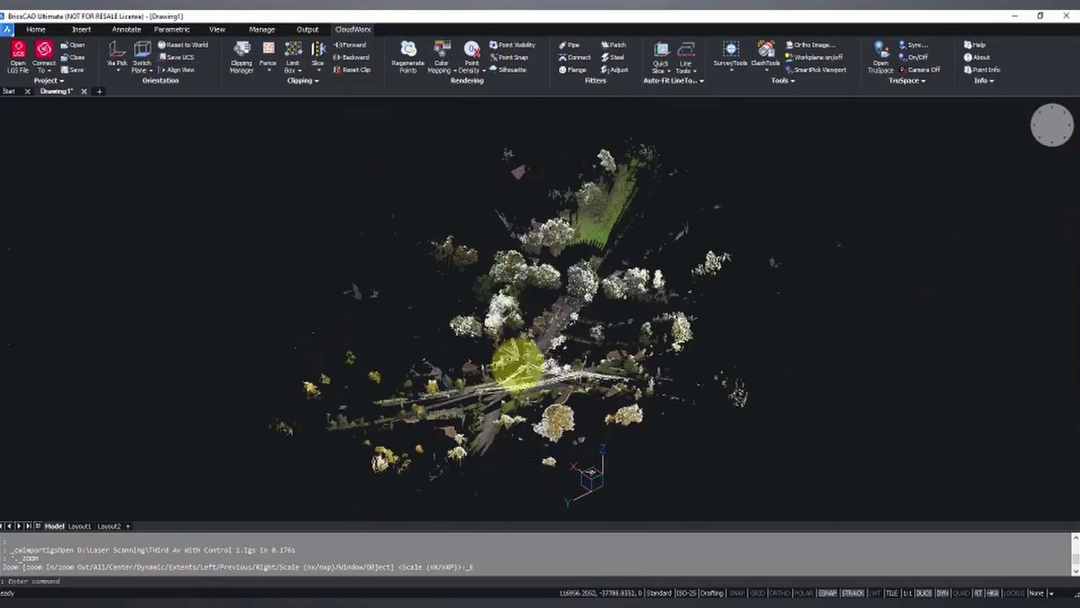
scroll(521, 363, "up", 5)
scroll(614, 328, "up", 5)
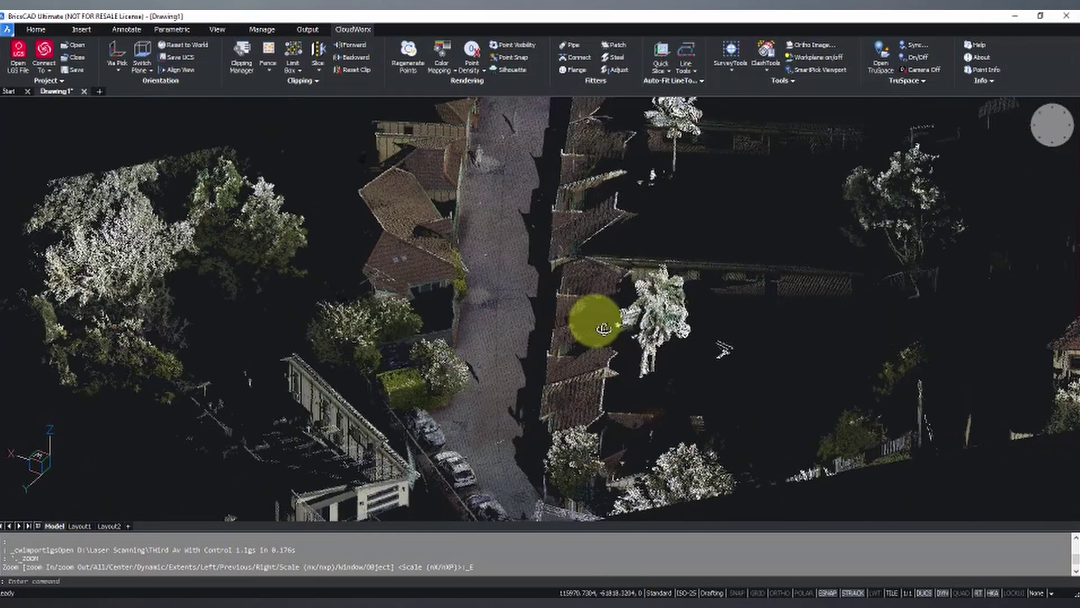
middle_click_drag(604, 329, 674, 323, "shift")
scroll(581, 338, "down", 3)
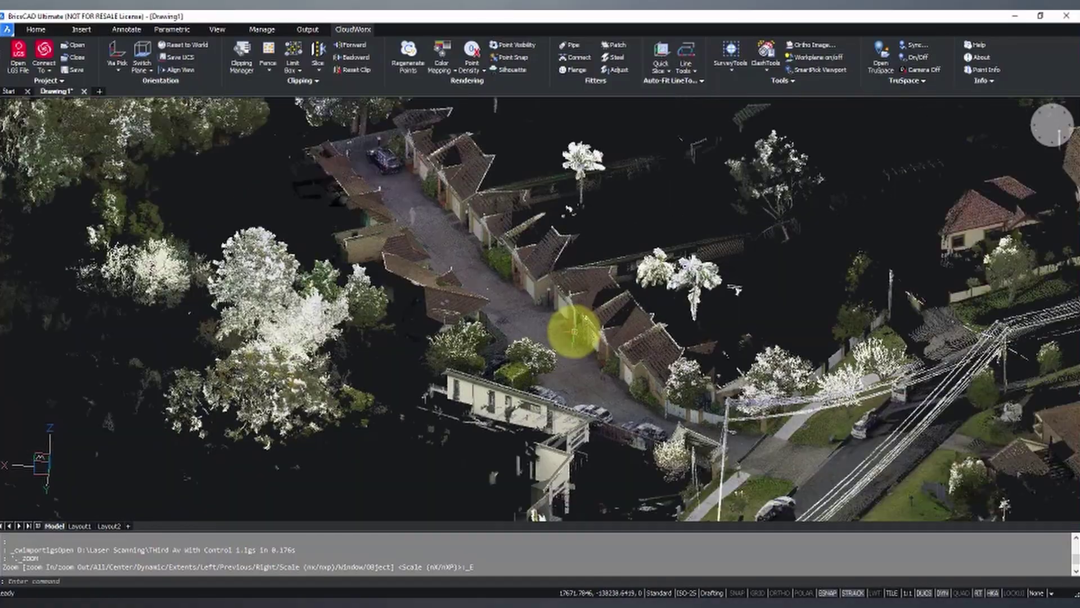
middle_click_drag(566, 318, 638, 337)
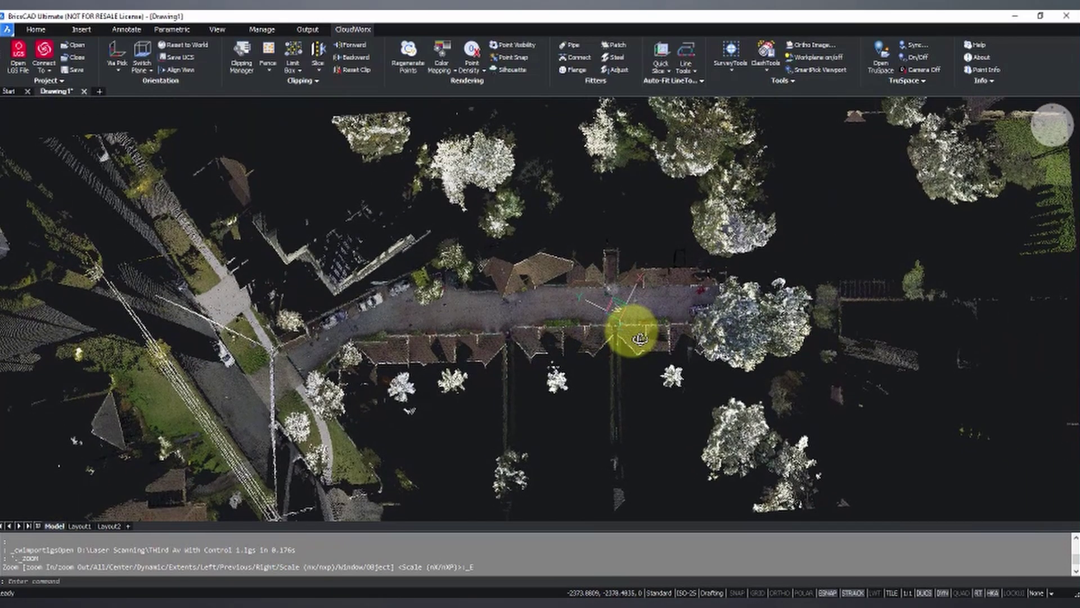
scroll(608, 318, "down", 2)
scroll(596, 317, "down", 2)
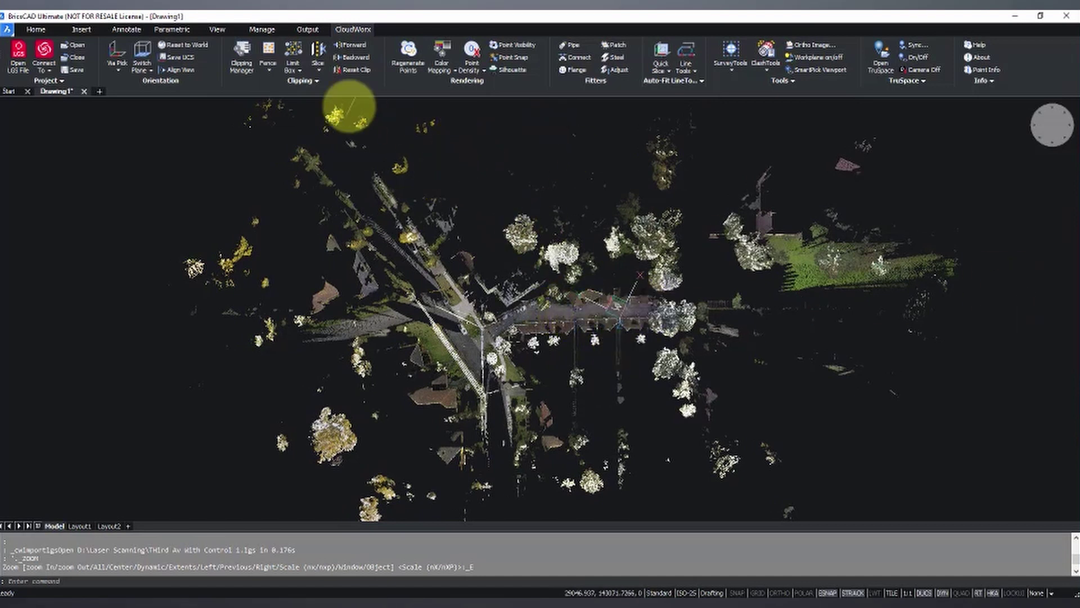
left_click(273, 73)
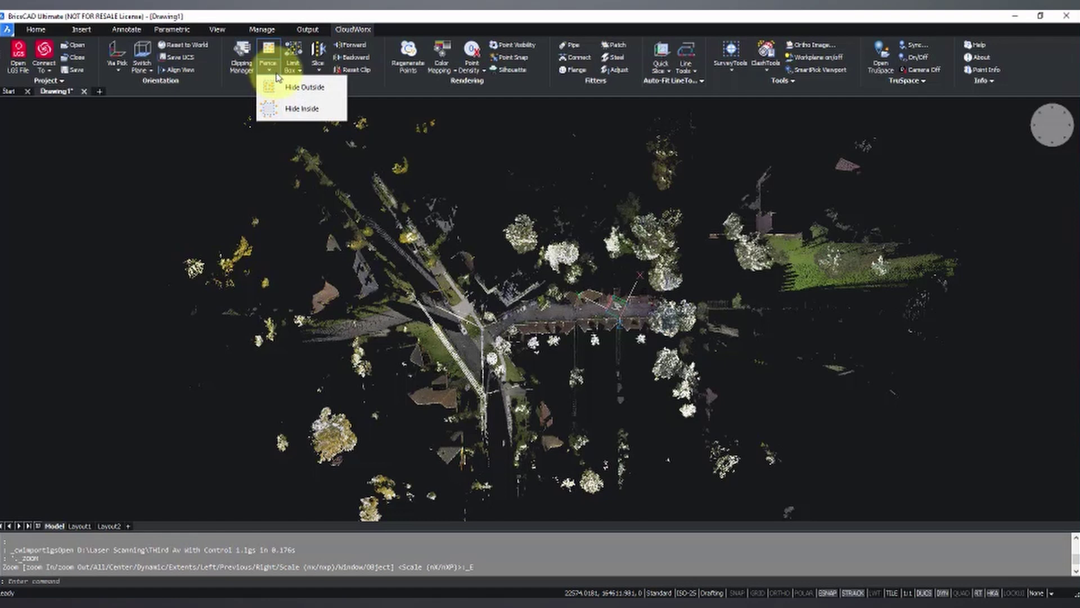
left_click(273, 74)
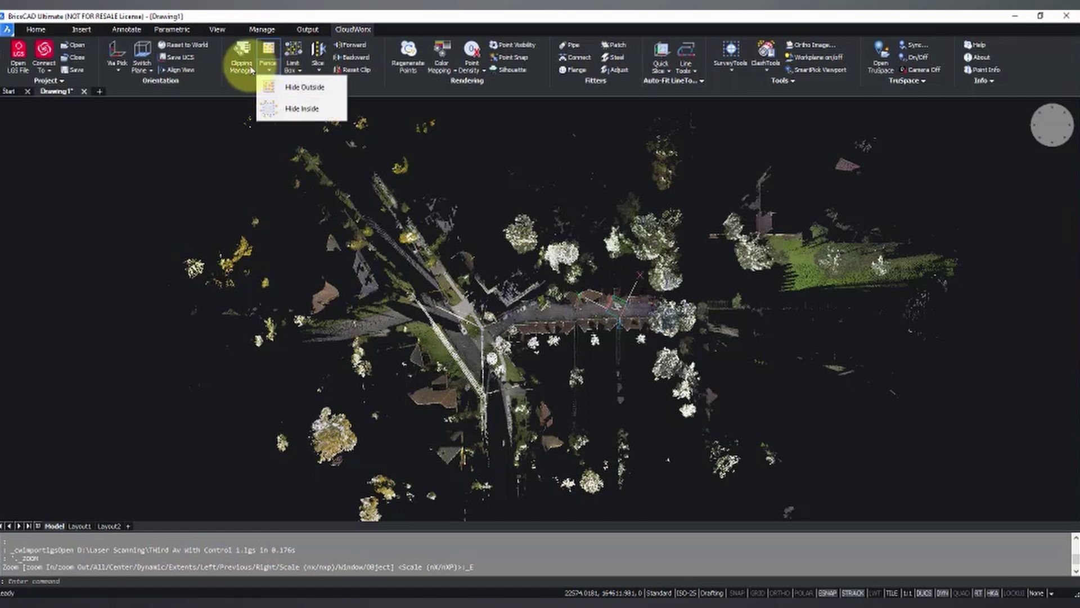
left_click(296, 15)
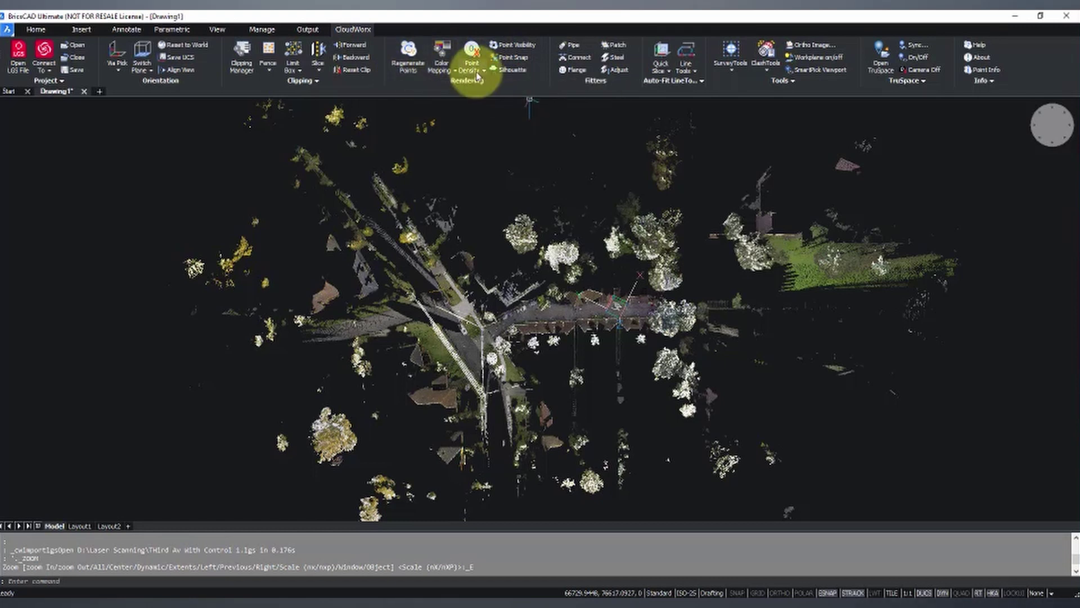
left_click(443, 72)
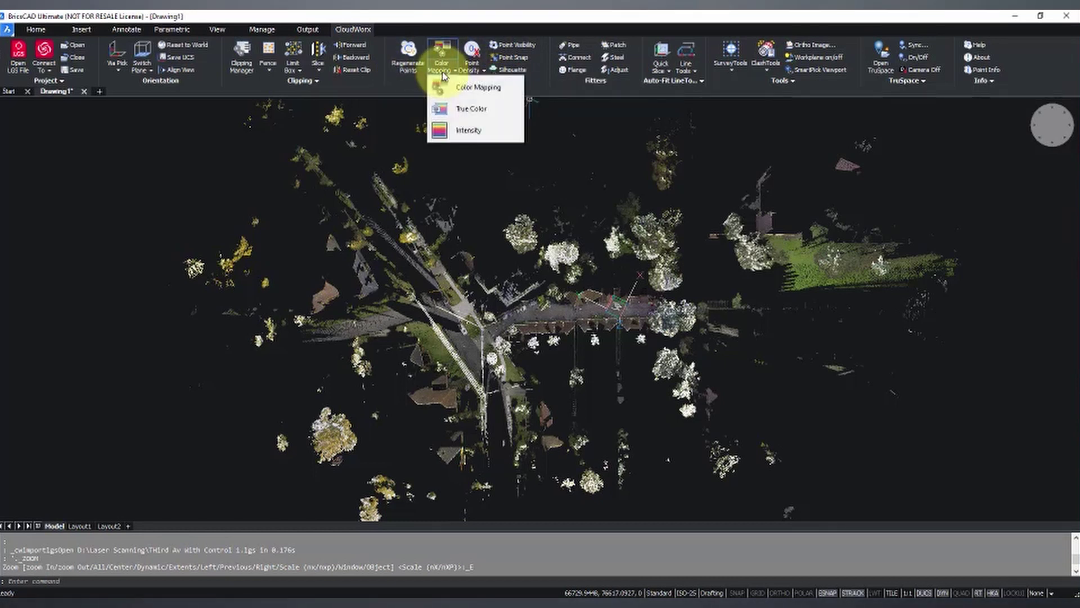
left_click(445, 62)
left_click(497, 15)
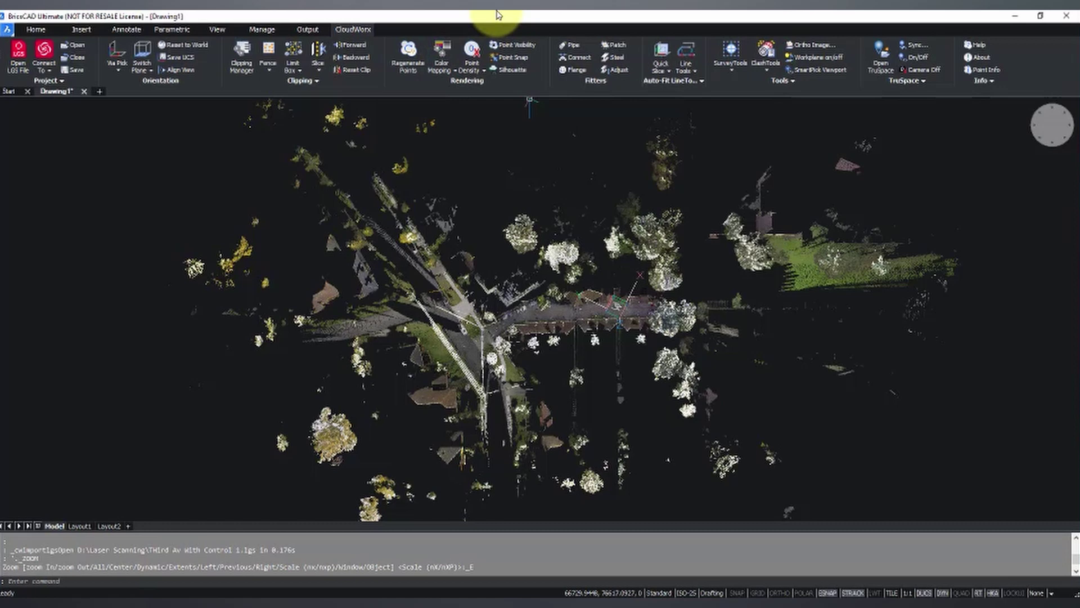
scroll(560, 322, "up", 3)
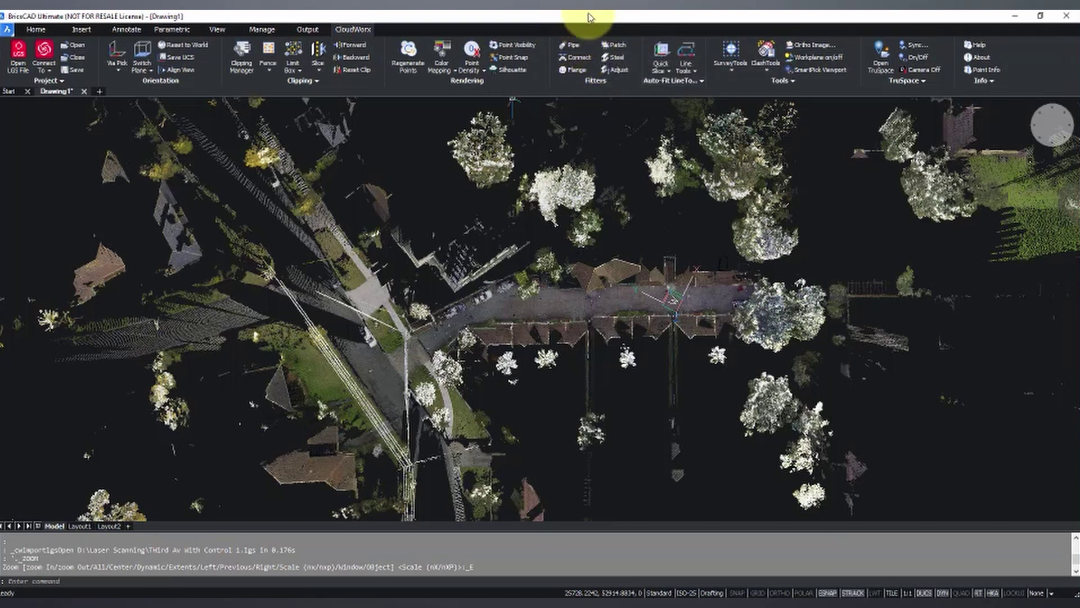
left_click(703, 83)
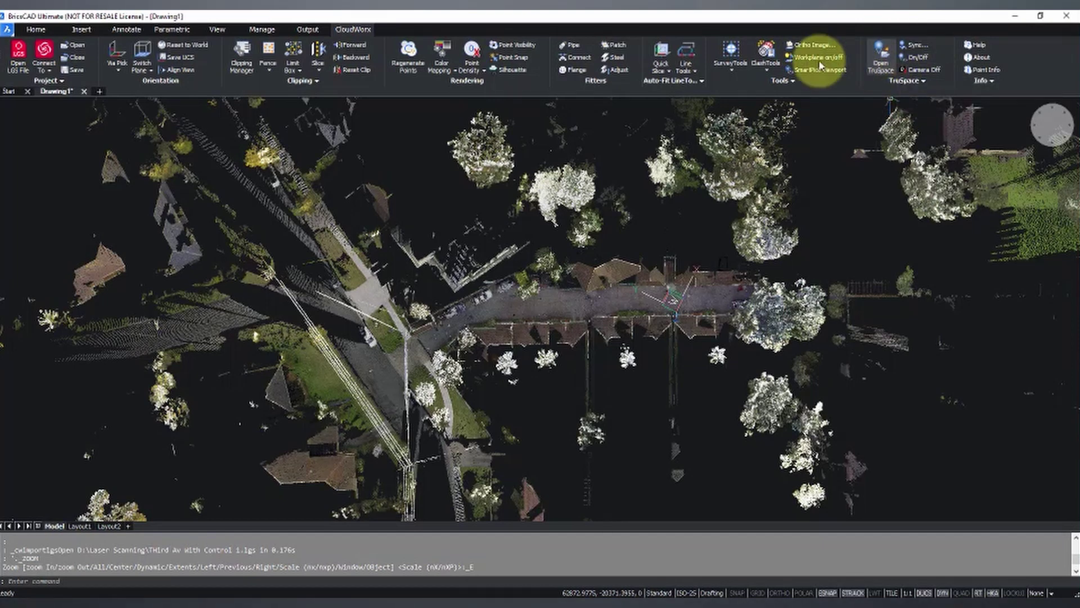
- Hide all points outside a rectangular fence around the driveway and its adjoining houses in the overhead view
left_click(268, 75)
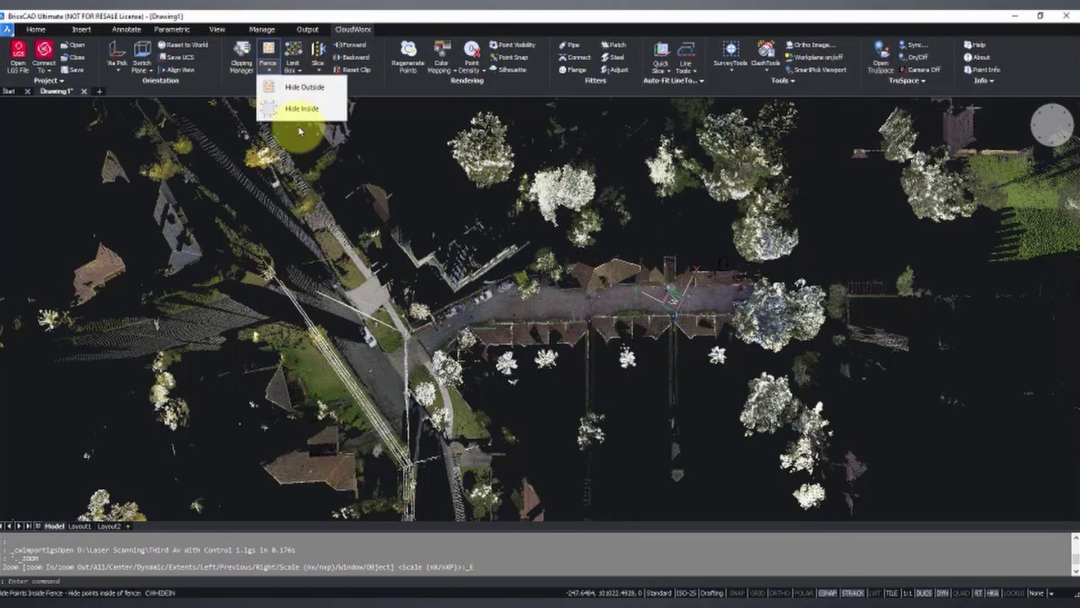
left_click(301, 105)
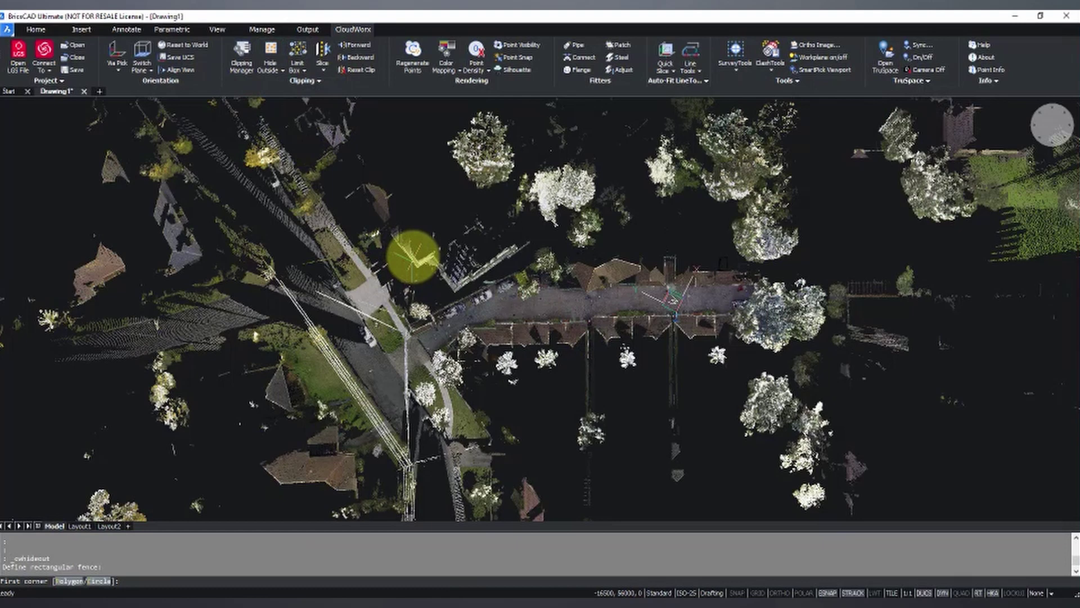
left_click(405, 250)
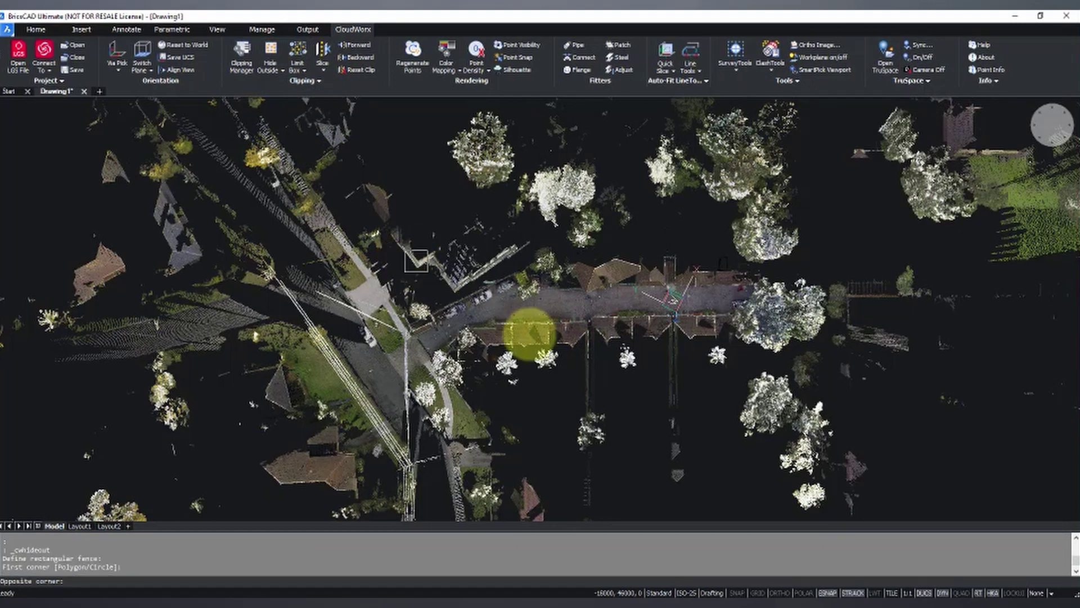
left_click(763, 365)
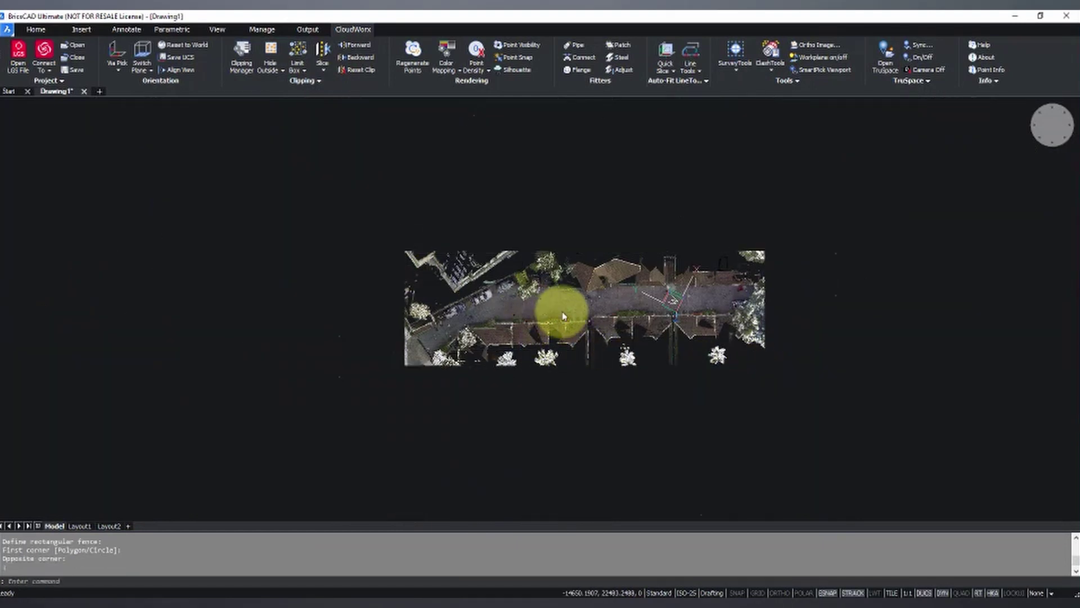
- From a side view, hide the points outside a rectangular fence around the houses to cut off the tall trees above them
middle_click_drag(542, 313, 849, 216, "shift")
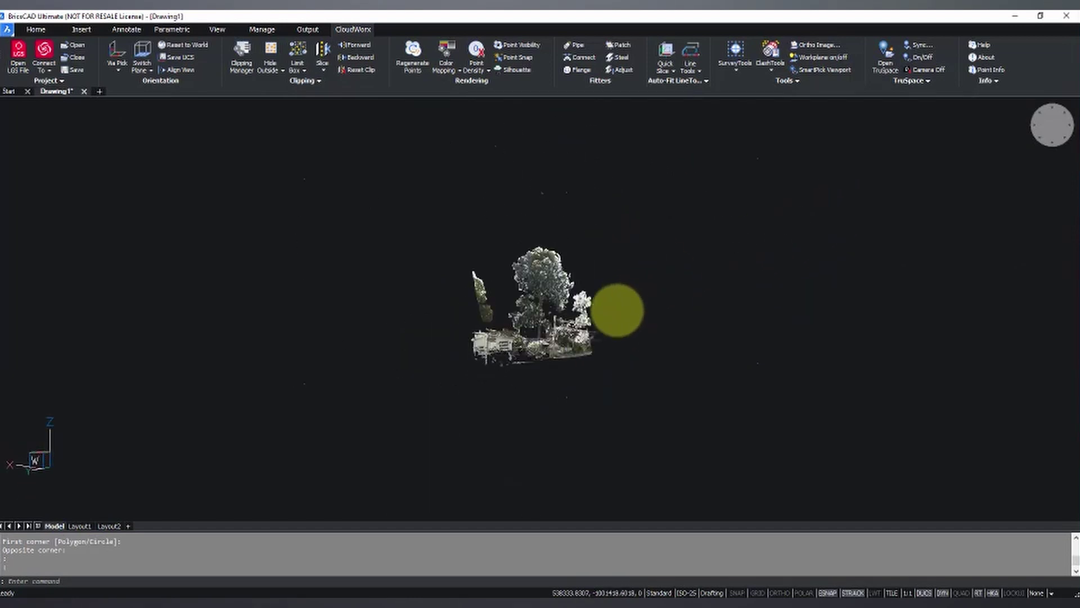
scroll(562, 340, "up", 2)
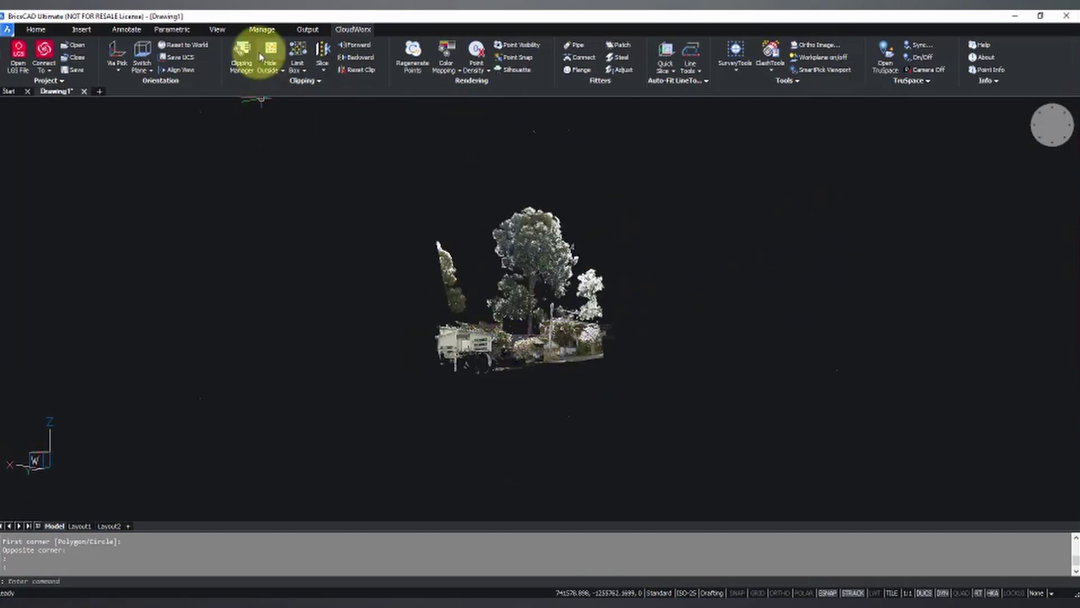
left_click(426, 314)
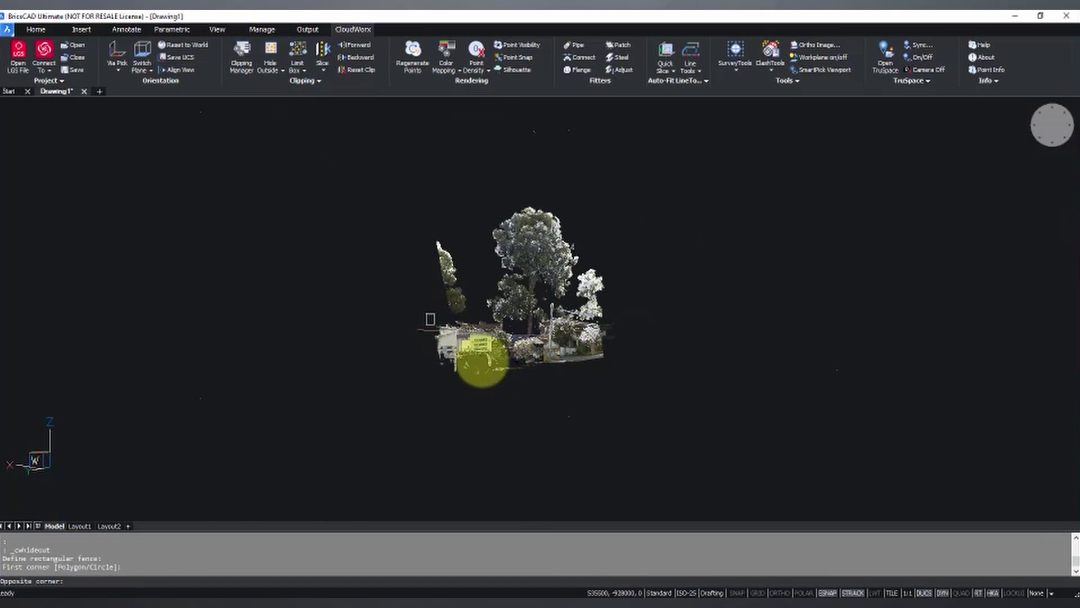
left_click(615, 377)
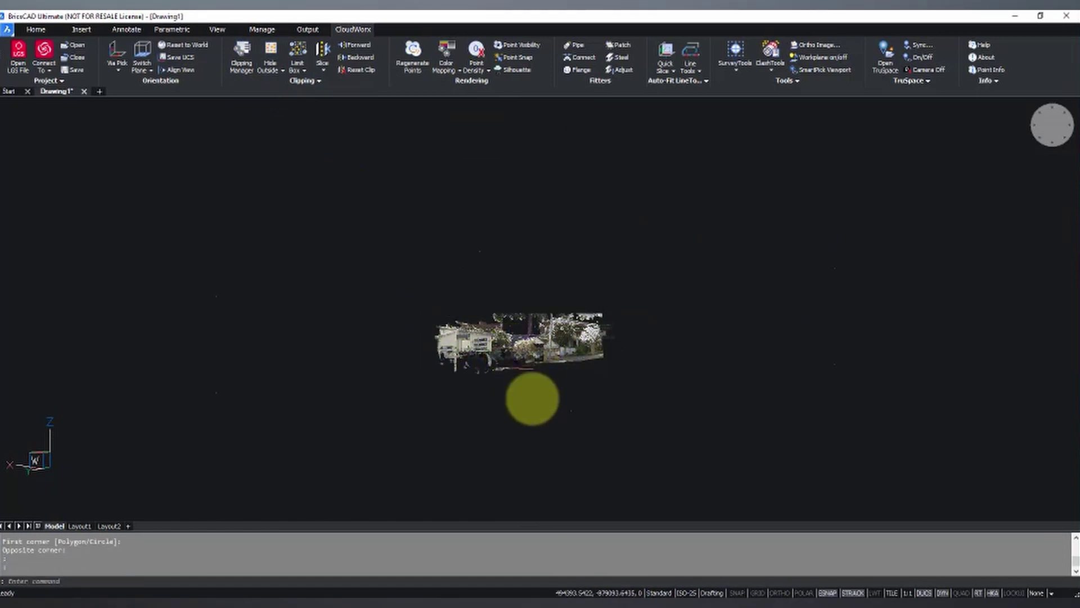
- Colour the clipped point cloud by Intensity and inspect the driveway houses from an angled view
middle_click_drag(527, 375, 521, 325, "shift")
scroll(629, 414, "up", 5)
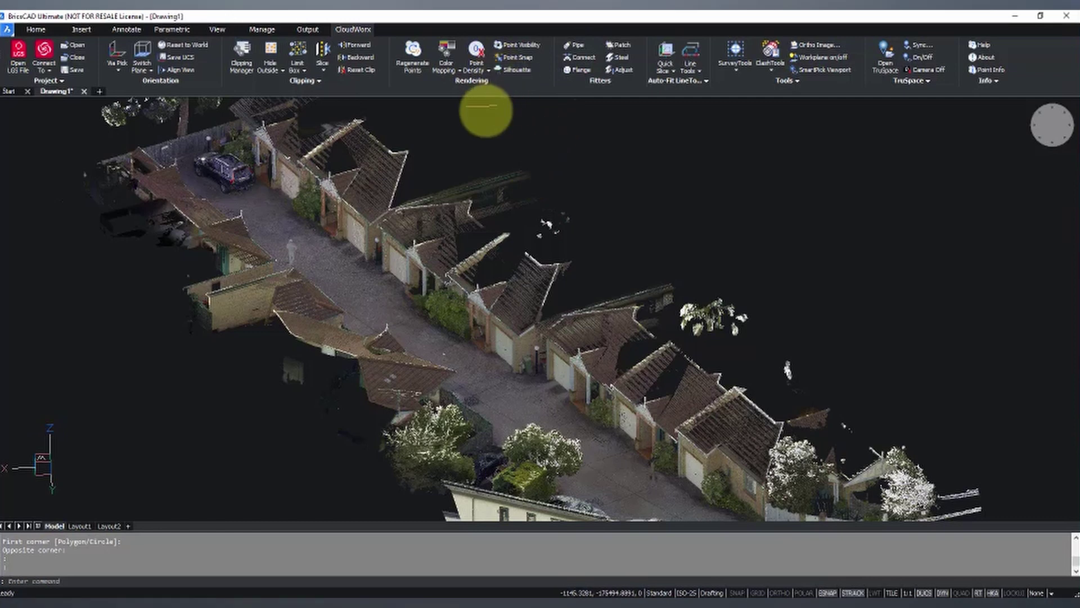
left_click(450, 74)
left_click(482, 131)
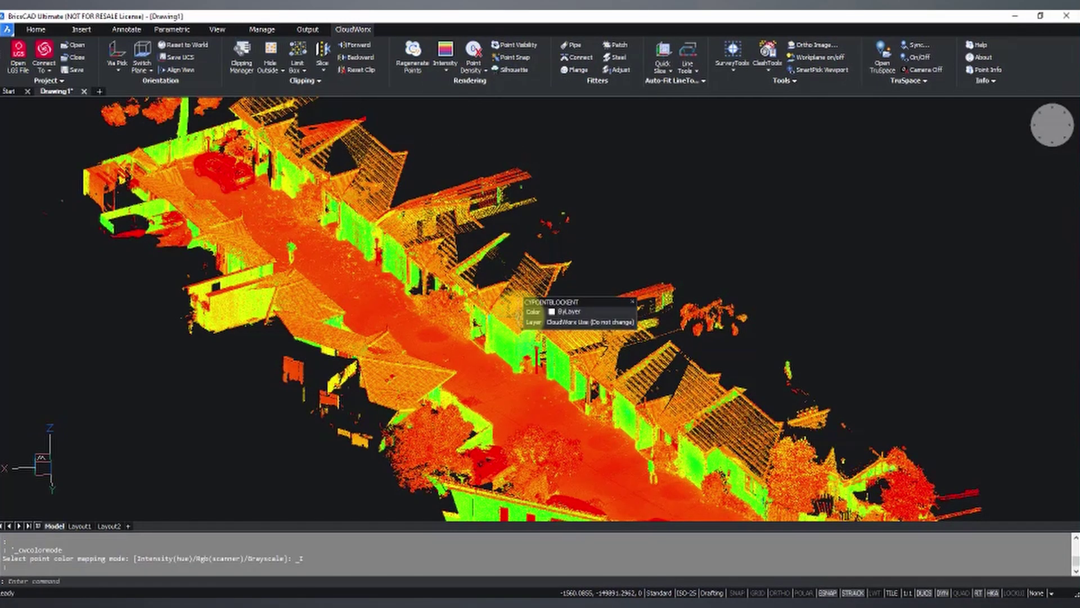
middle_click_drag(518, 306, 714, 315, "shift")
scroll(672, 264, "down", 2)
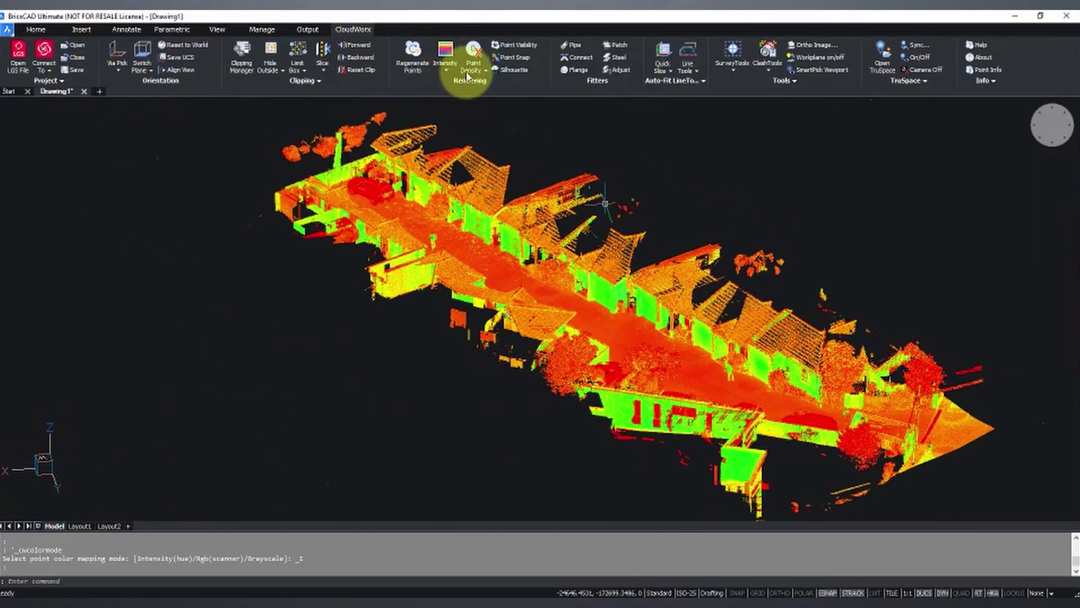
- Switch the point cloud colouring to True Color and inspect the houses and driveway up close
left_click(447, 72)
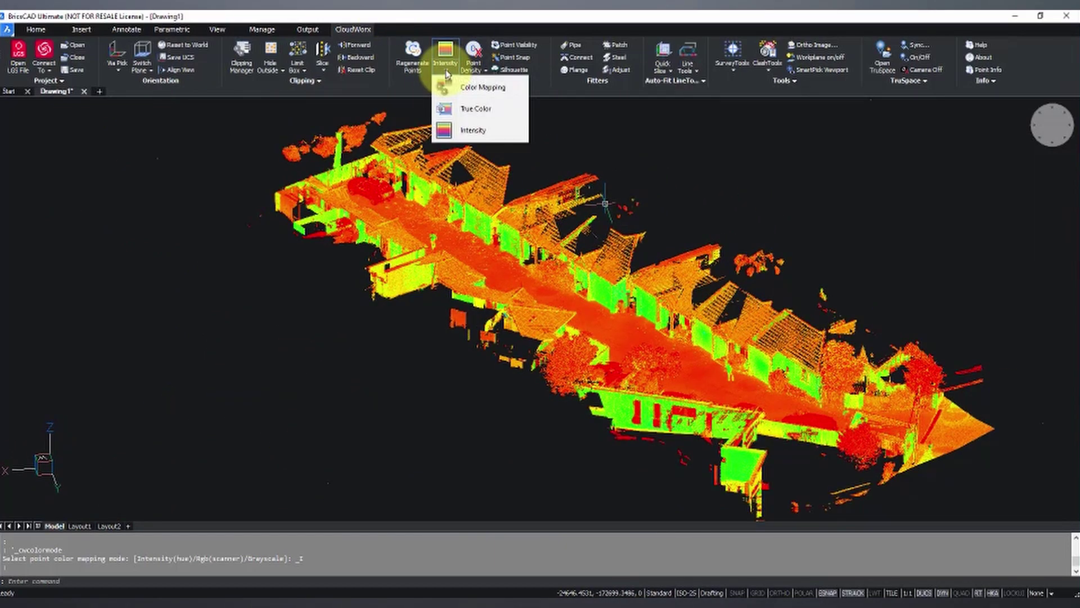
left_click(502, 109)
scroll(716, 332, "down", 2)
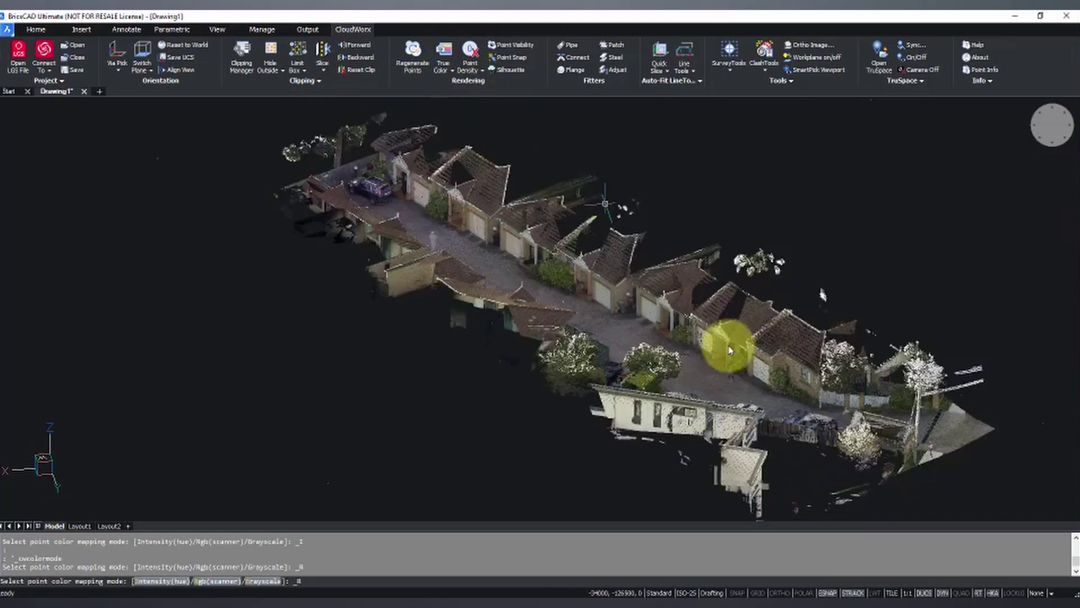
scroll(646, 325, "up", 5)
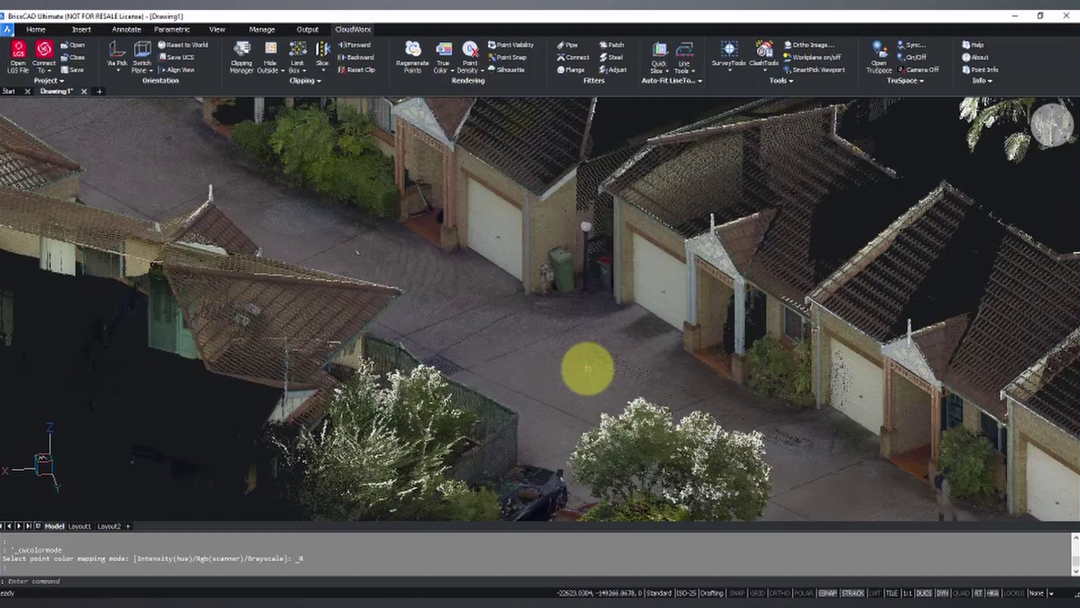
- Examine the clipped True Color point cloud from several overhead angles along the driveway and both rows of houses
scroll(588, 369, "down", 5)
middle_click_drag(575, 363, 921, 369, "shift")
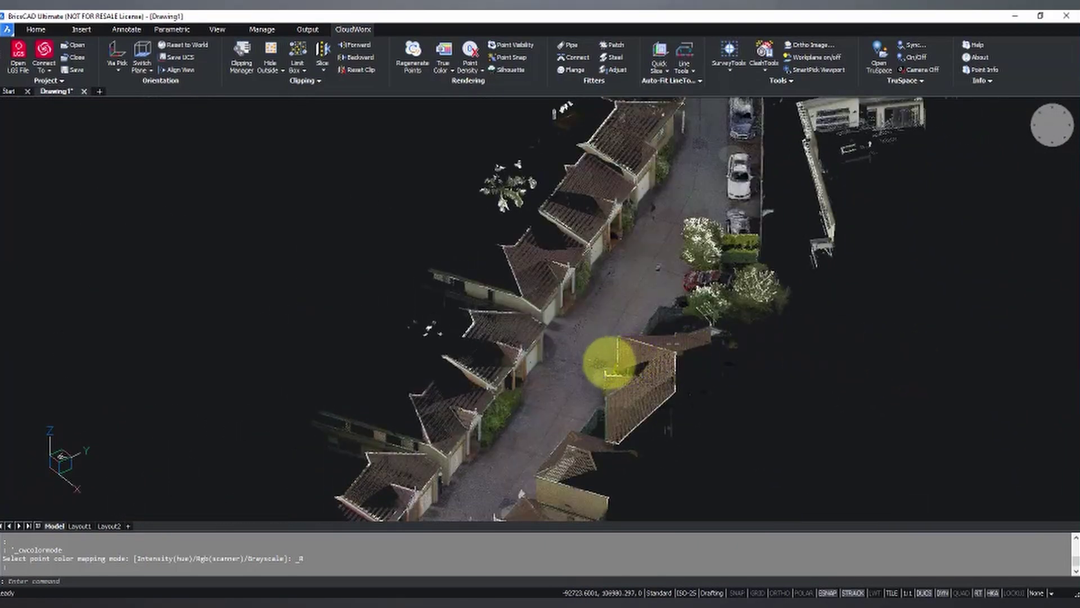
middle_click_drag(557, 370, 604, 366)
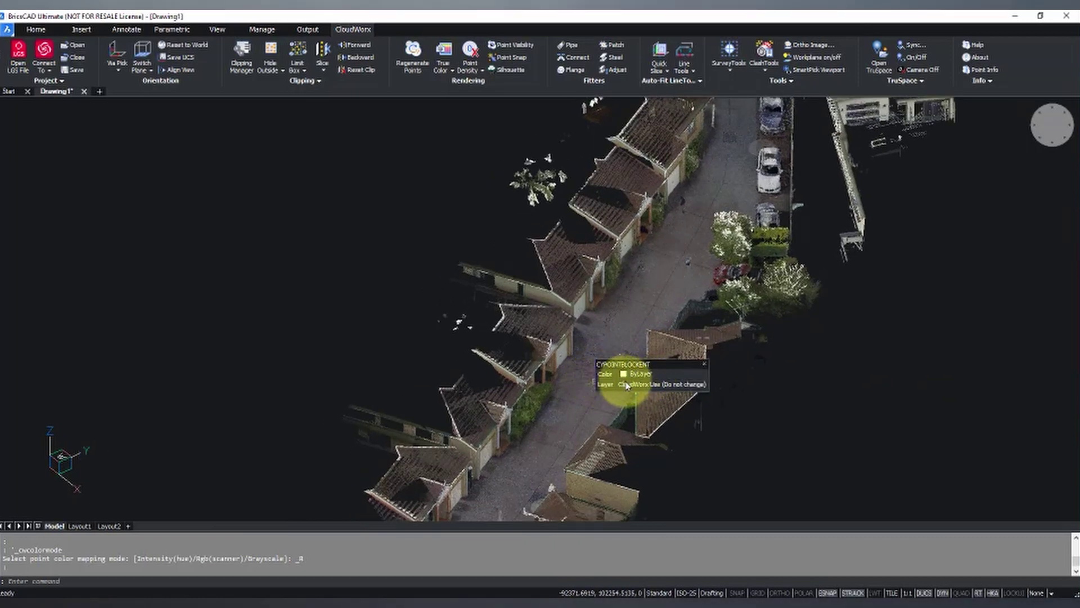
middle_click_drag(570, 428, 542, 429, "shift")
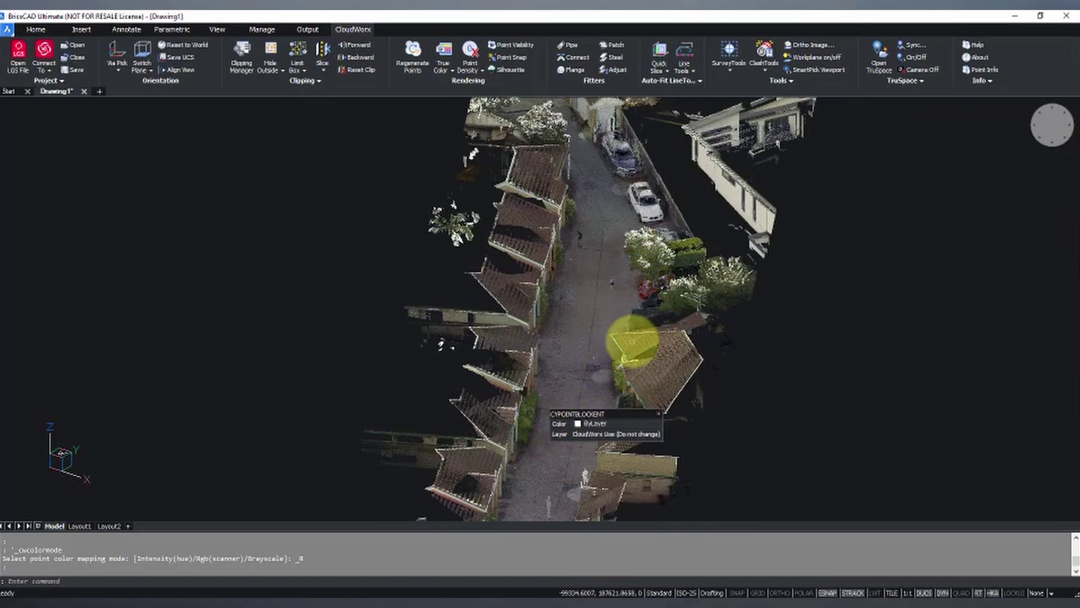
middle_click_drag(636, 358, 513, 362, "shift")
scroll(617, 318, "up", 5)
middle_click_drag(705, 313, 830, 367)
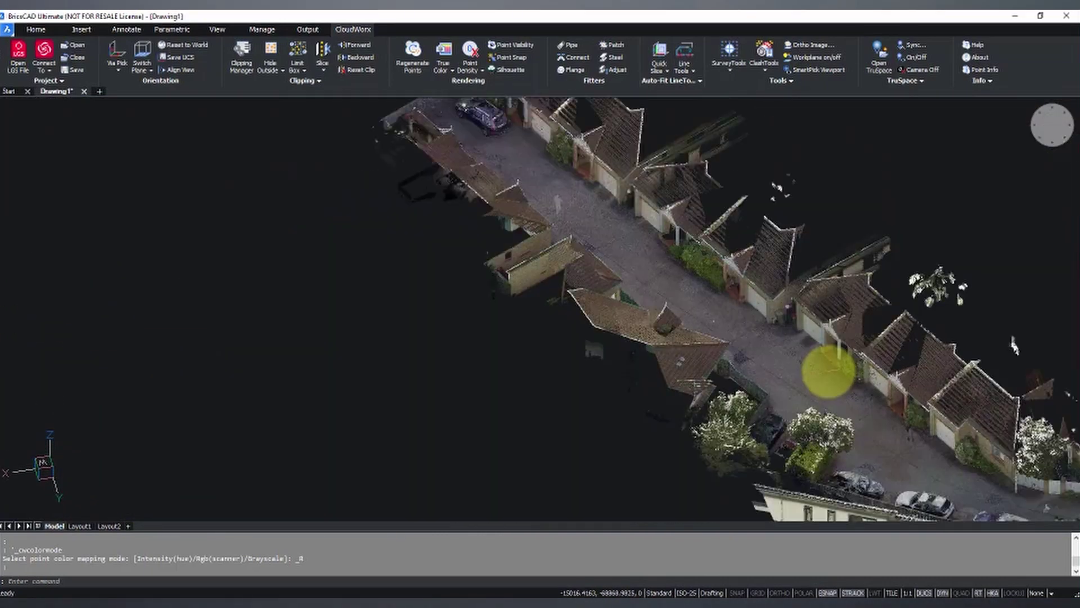
middle_click_drag(828, 371, 735, 345)
mouse_move(820, 385)
middle_mouse_down()
mouse_move(703, 366)
mouse_move(765, 400)
mouse_move(991, 376)
mouse_move(842, 383)
middle_mouse_up()
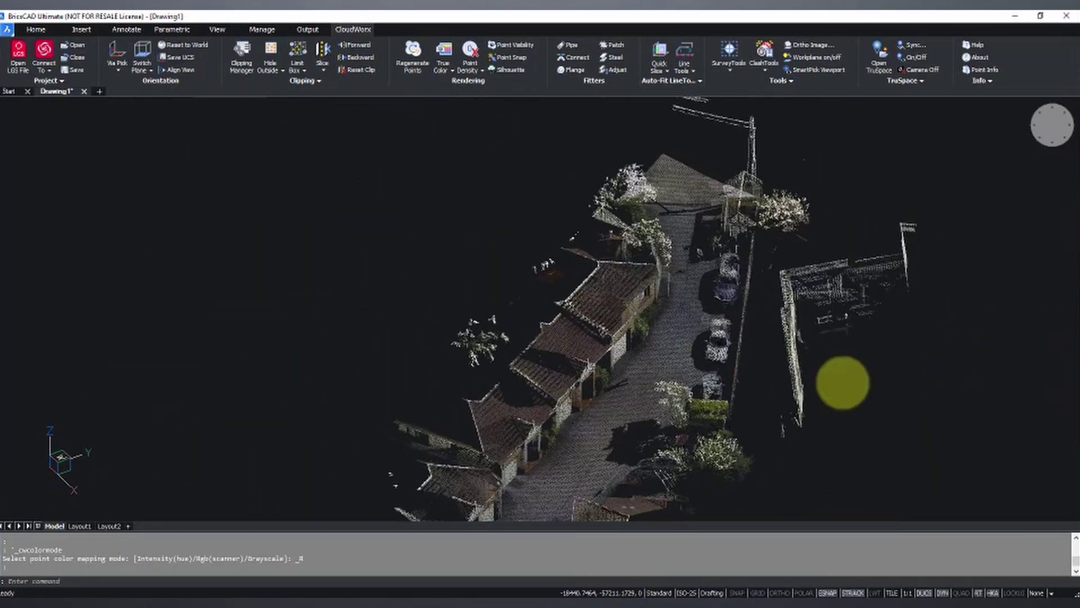
middle_click_drag(630, 422, 723, 368)
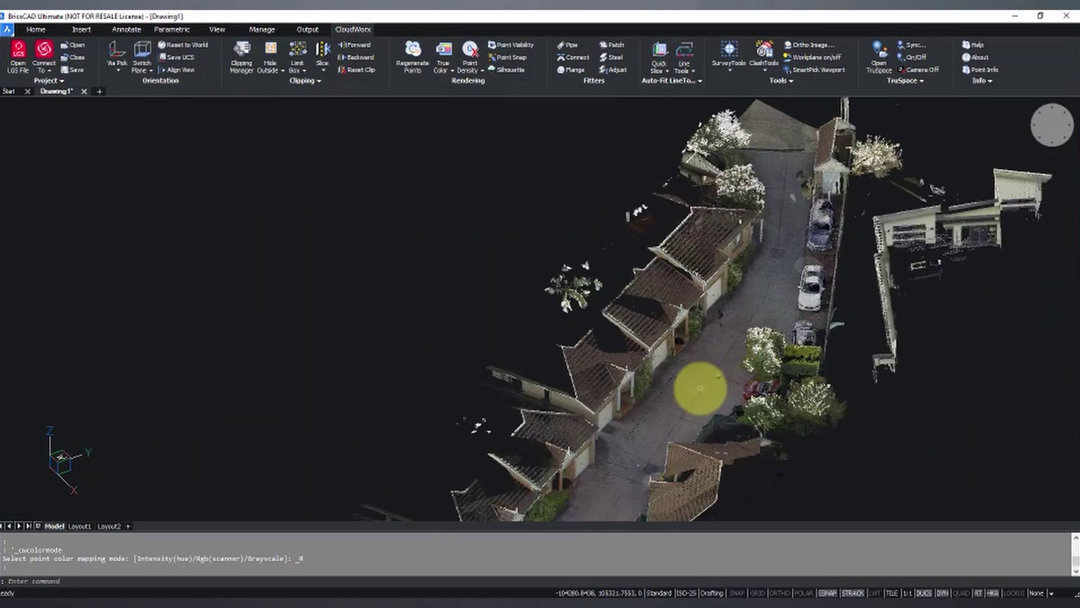
middle_click_drag(662, 409, 743, 374)
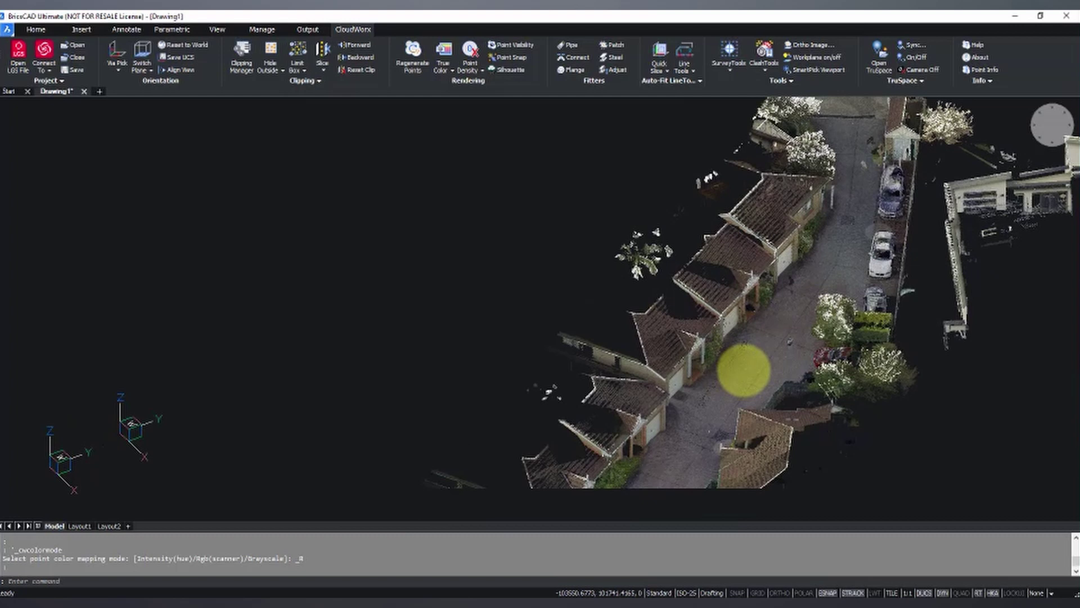
- Open TruSpace with Pick On Cloud enabled, picking a cloud point by the white garage door of a driveway house
left_click(880, 54)
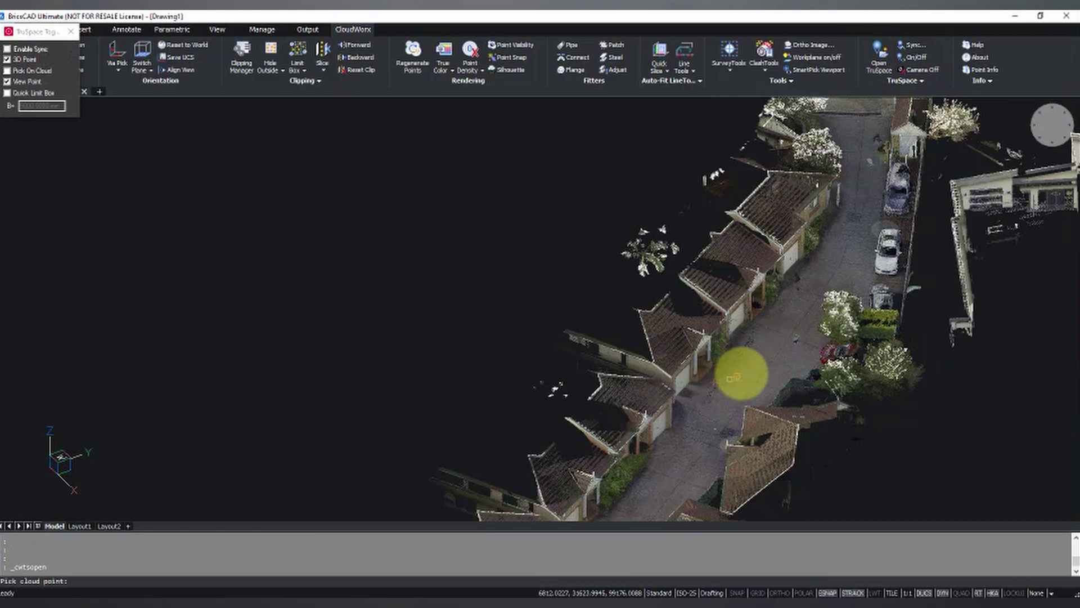
left_click_drag(35, 32, 152, 218)
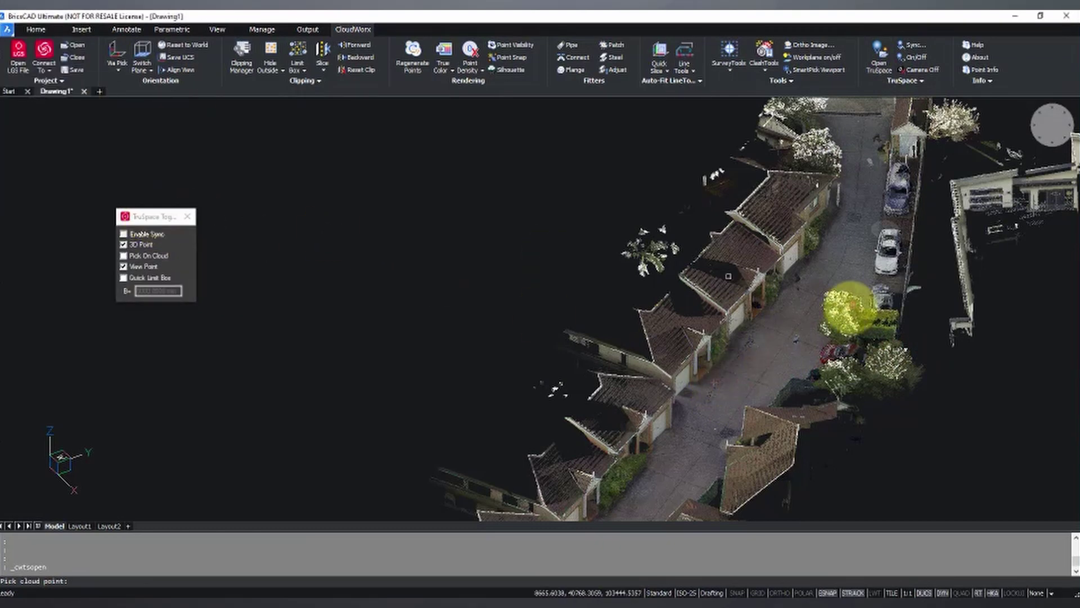
middle_click_drag(790, 368, 833, 357, "shift")
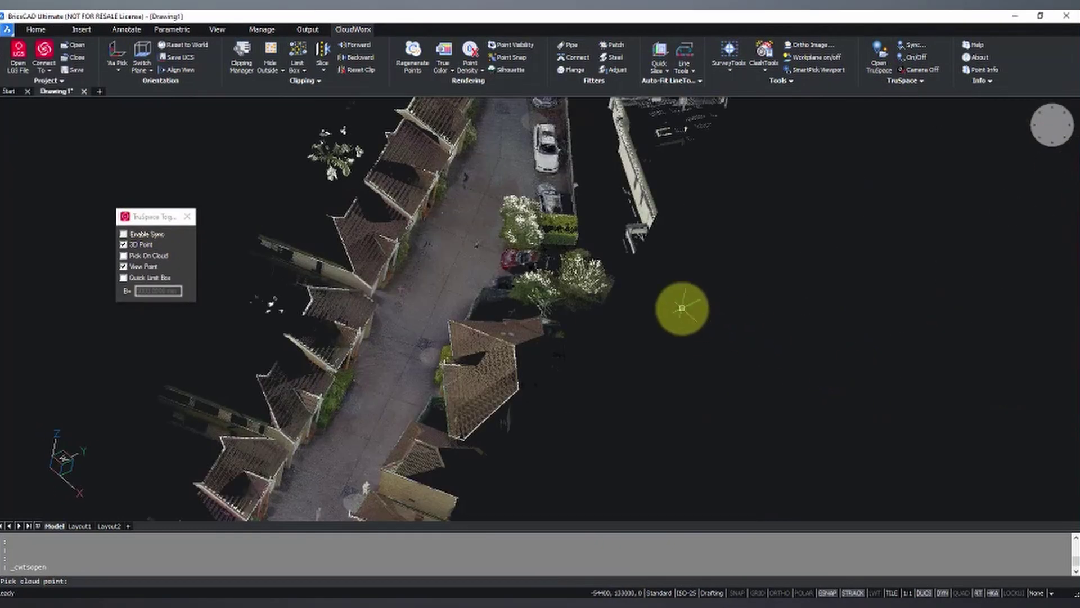
middle_click_drag(495, 257, 356, 227, "shift")
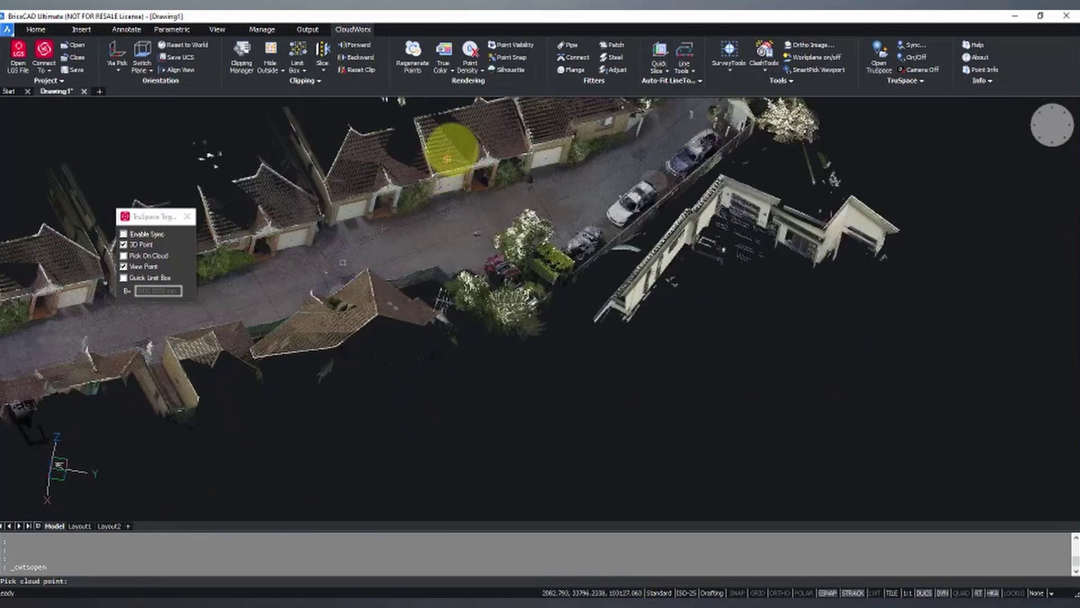
scroll(492, 164, "up", 4)
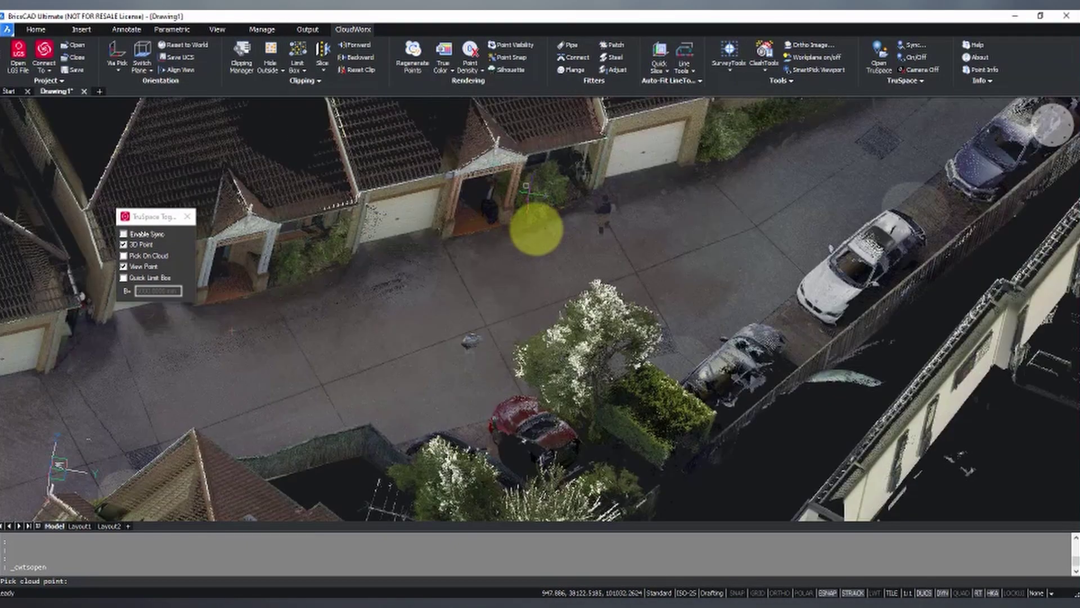
middle_click_drag(539, 233, 619, 273)
left_click(124, 256)
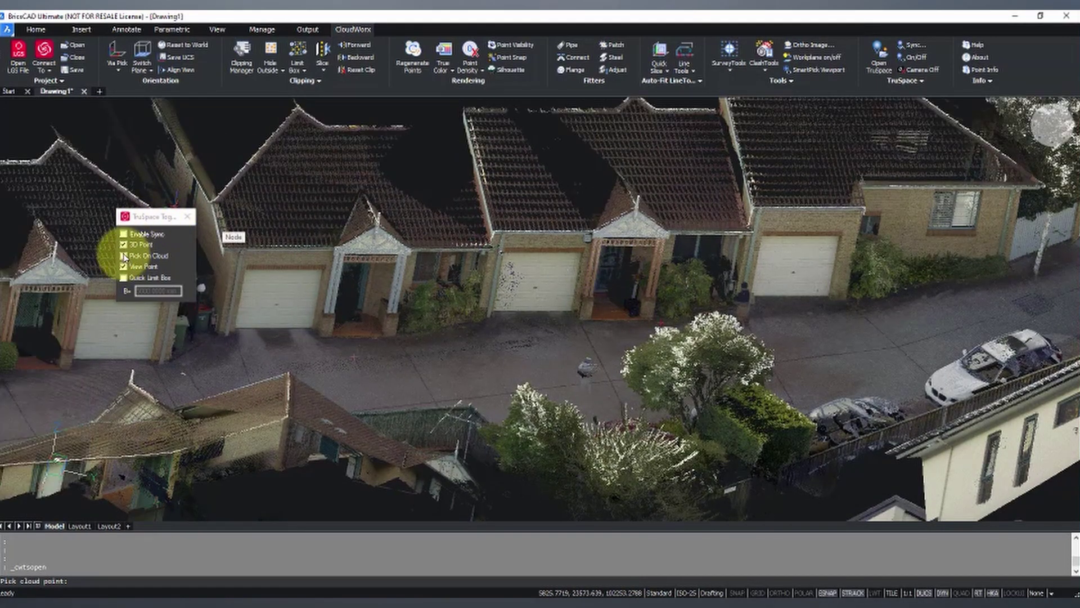
left_click(124, 256)
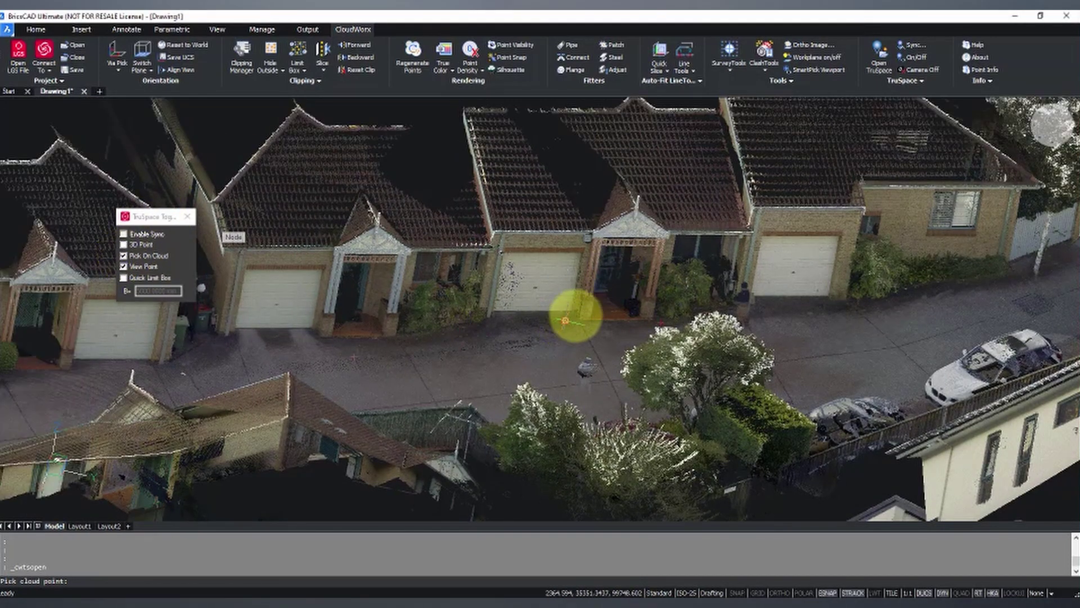
left_click(586, 308)
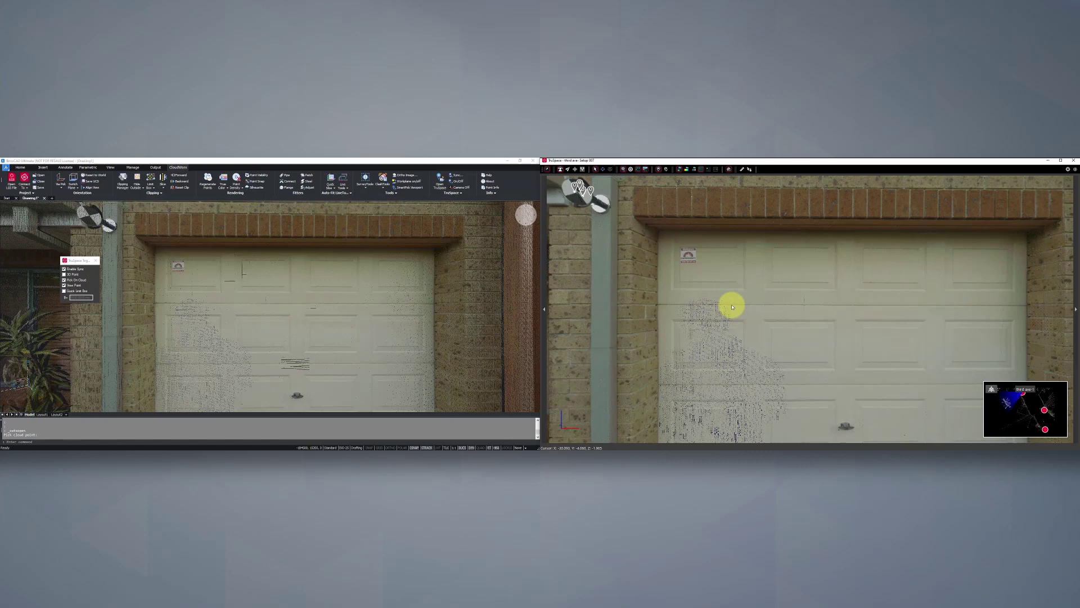
- Look around from the TruSpace setup, examining the garage door, driveway, parked cars and fence alongside the synced CAD view
left_click_drag(965, 349, 723, 319)
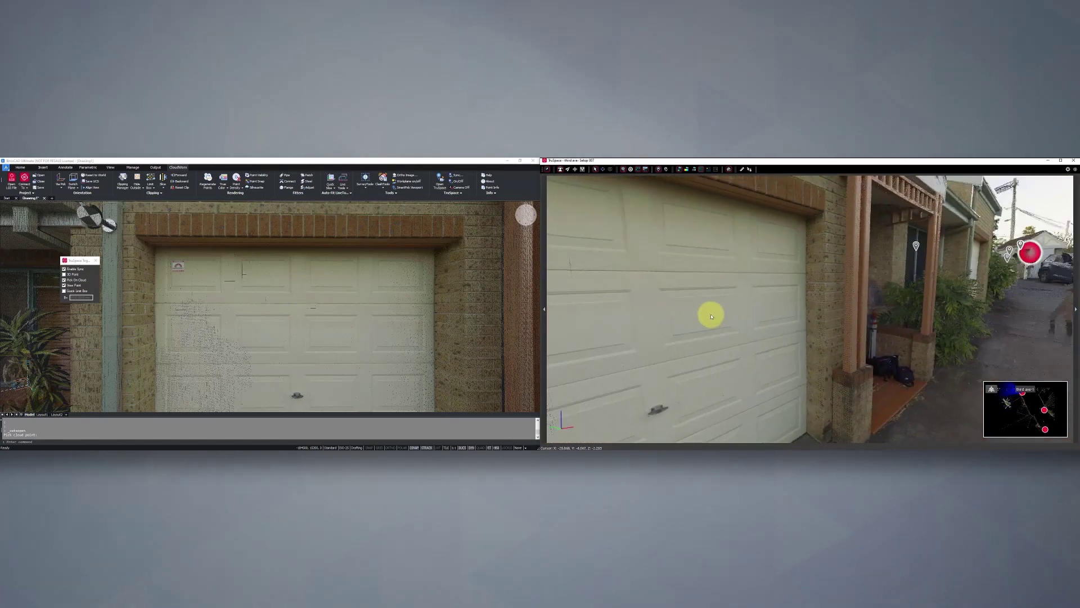
left_click_drag(908, 329, 808, 308)
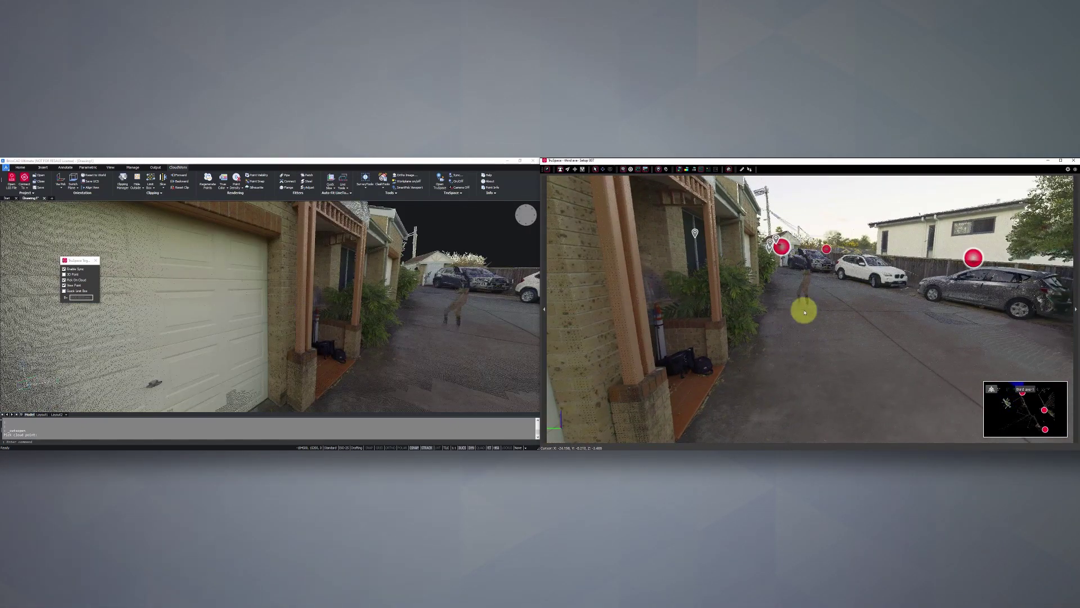
left_click(639, 170)
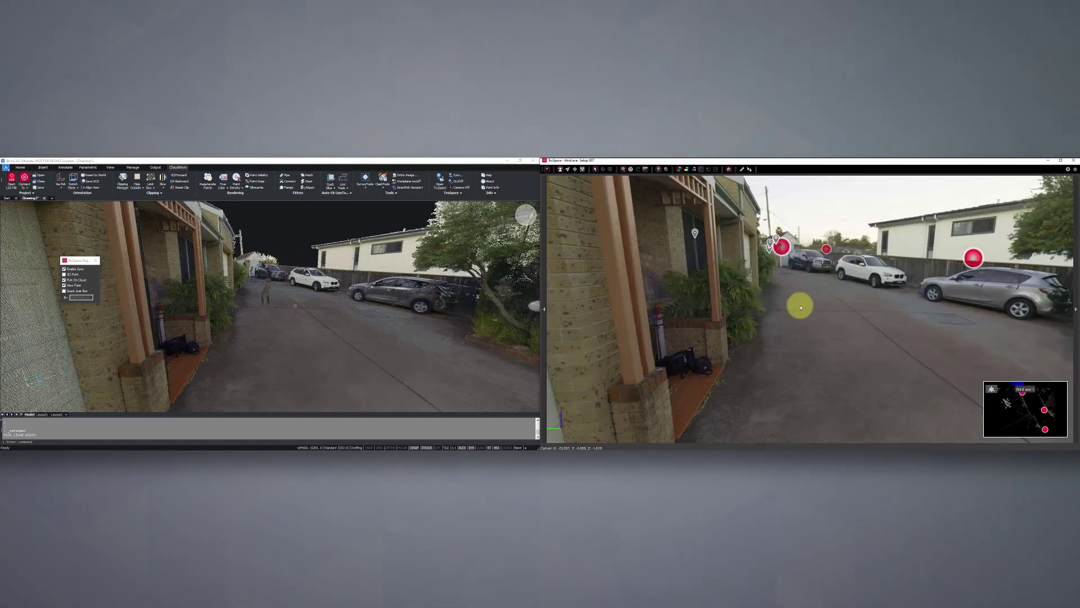
left_click_drag(757, 328, 825, 337)
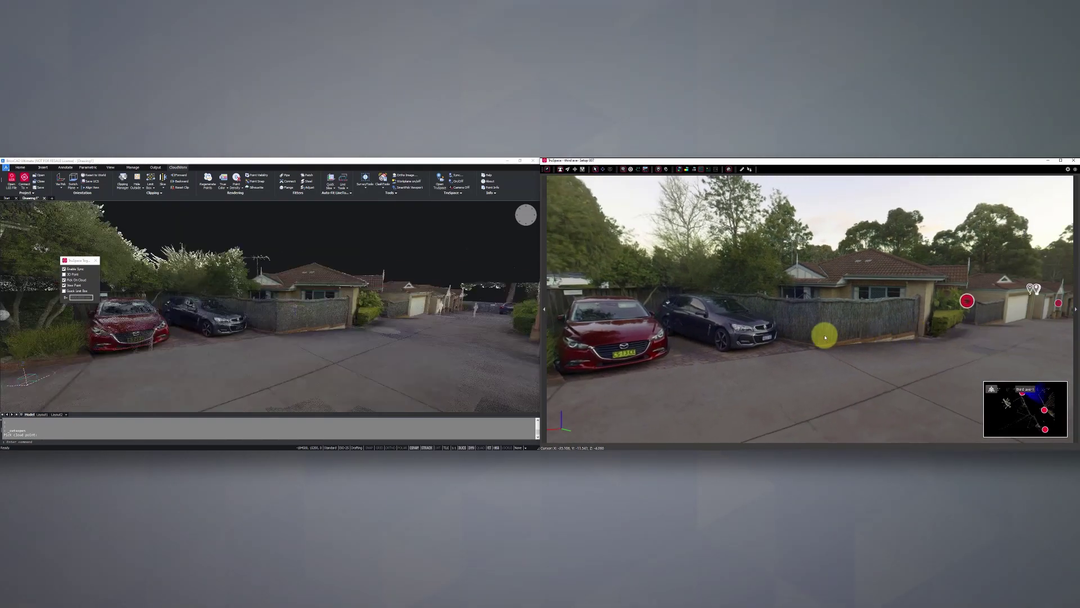
scroll(746, 328, "up", 5)
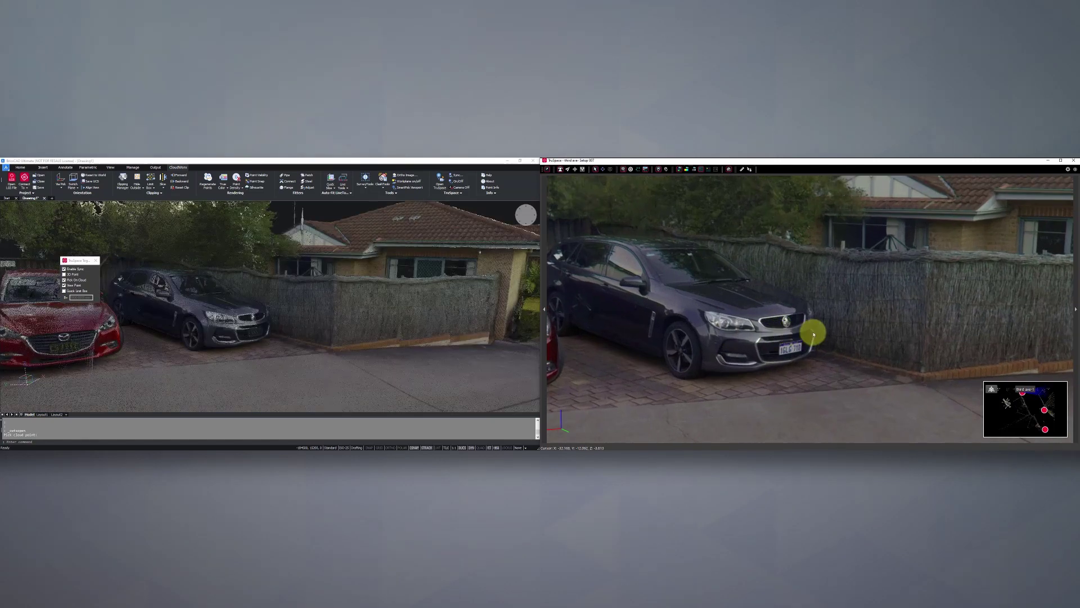
scroll(824, 337, "down", 4)
left_click_drag(829, 337, 929, 350)
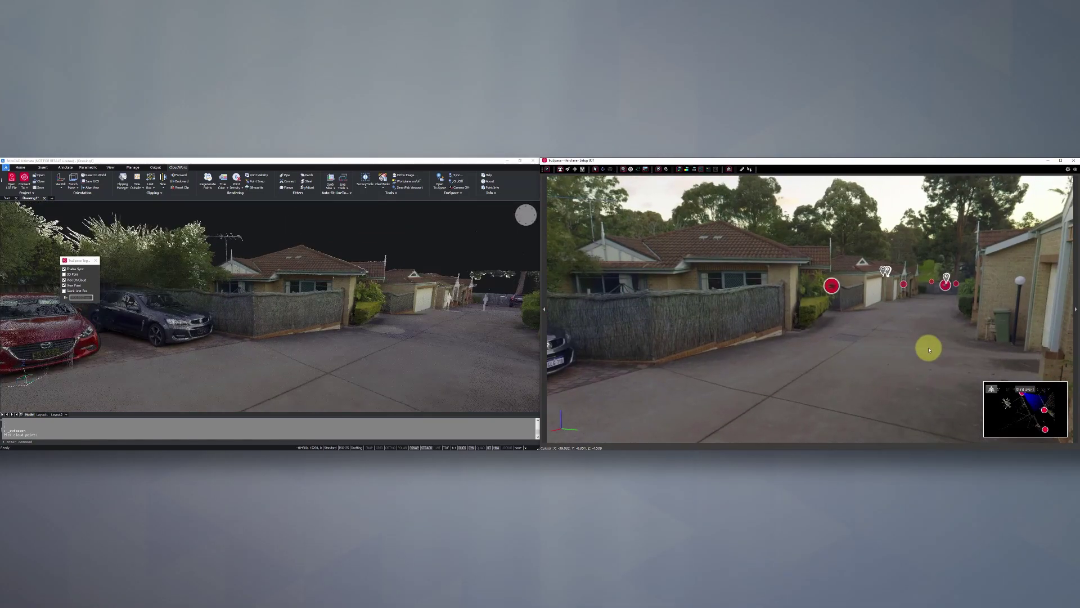
mouse_move(850, 347)
left_mouse_down()
mouse_move(604, 342)
mouse_move(731, 349)
mouse_move(639, 337)
left_mouse_up()
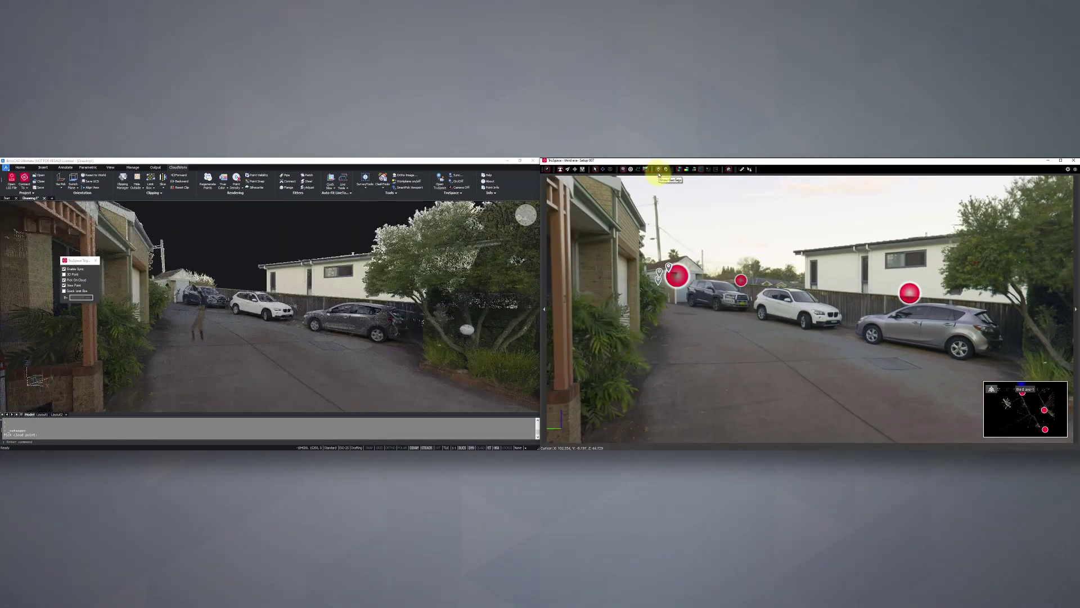
left_click(630, 170)
left_click(630, 170)
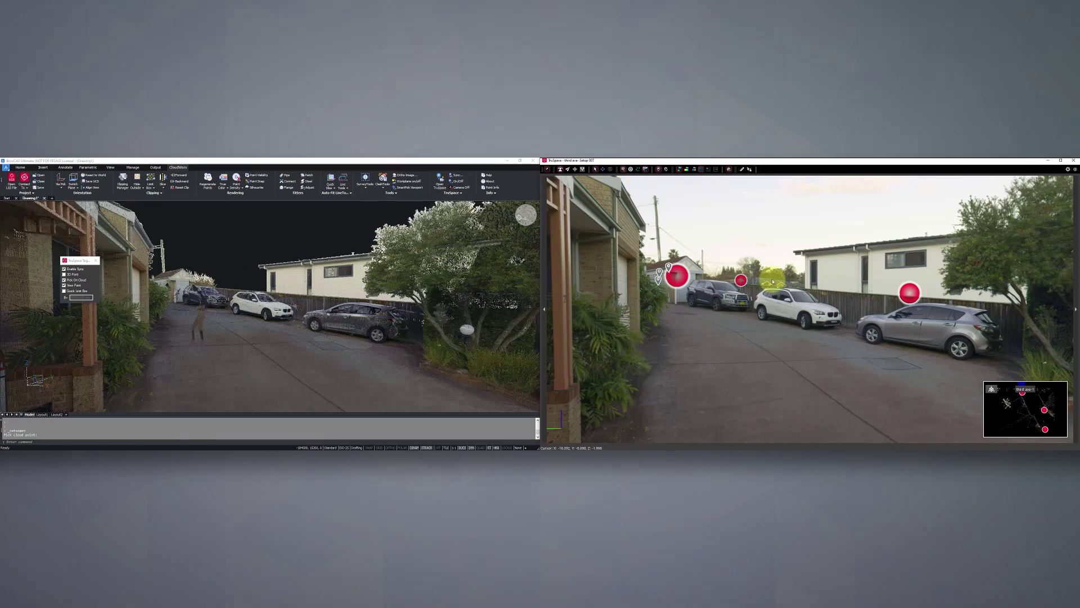
left_click(623, 170)
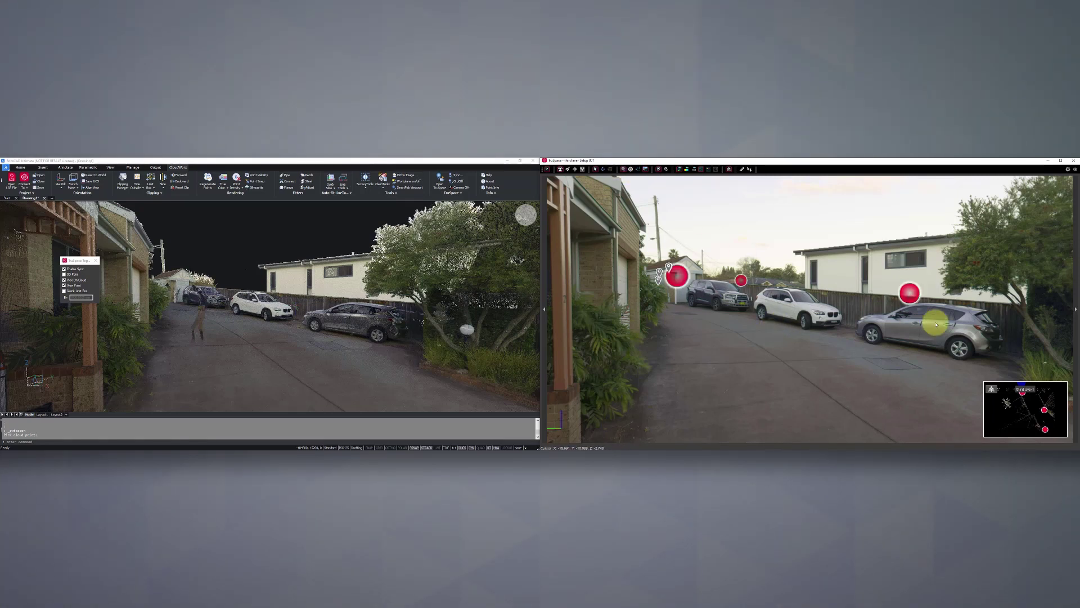
- Go to the scan setup near the dark blue car in TruSpace and look around the fence, entrance and brick house
left_click(752, 284)
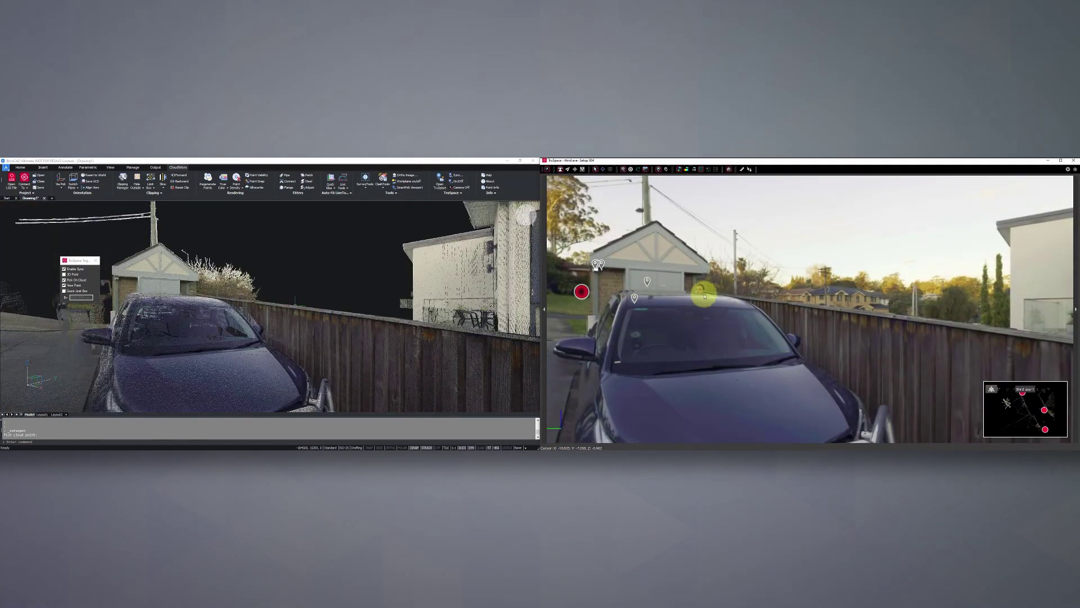
left_click_drag(737, 319, 622, 335)
left_click_drag(791, 333, 620, 341)
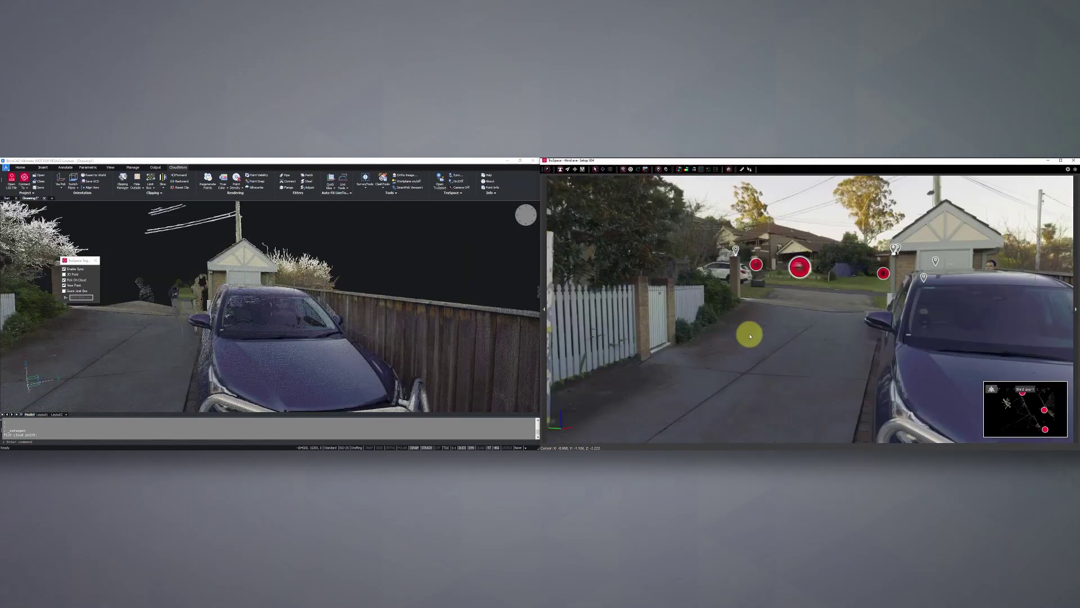
left_click_drag(750, 337, 804, 341)
left_click_drag(658, 340, 866, 325)
left_click_drag(686, 332, 897, 325)
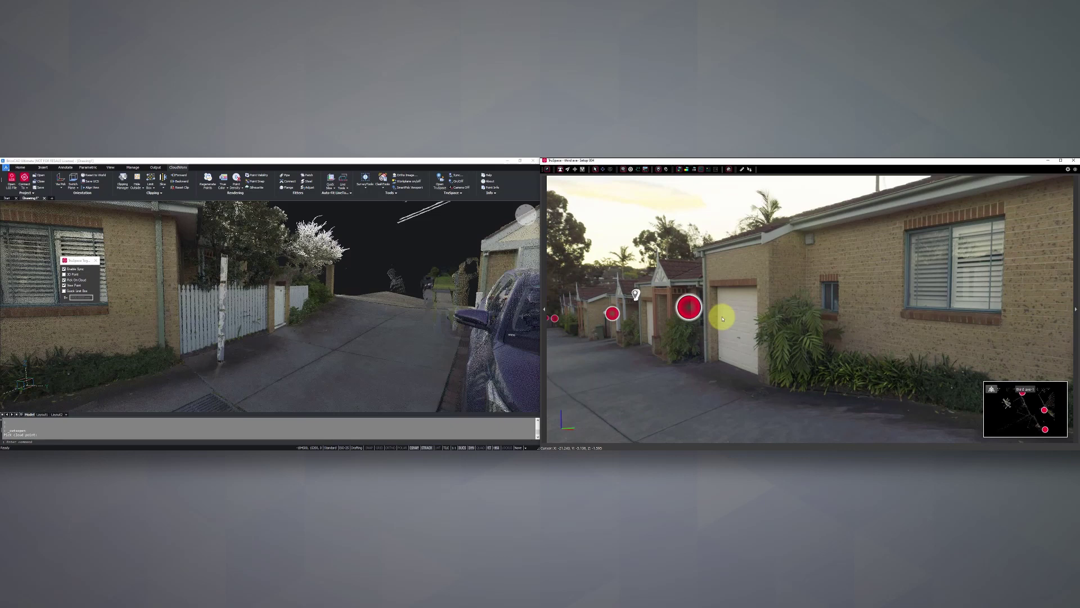
left_click_drag(723, 318, 855, 335)
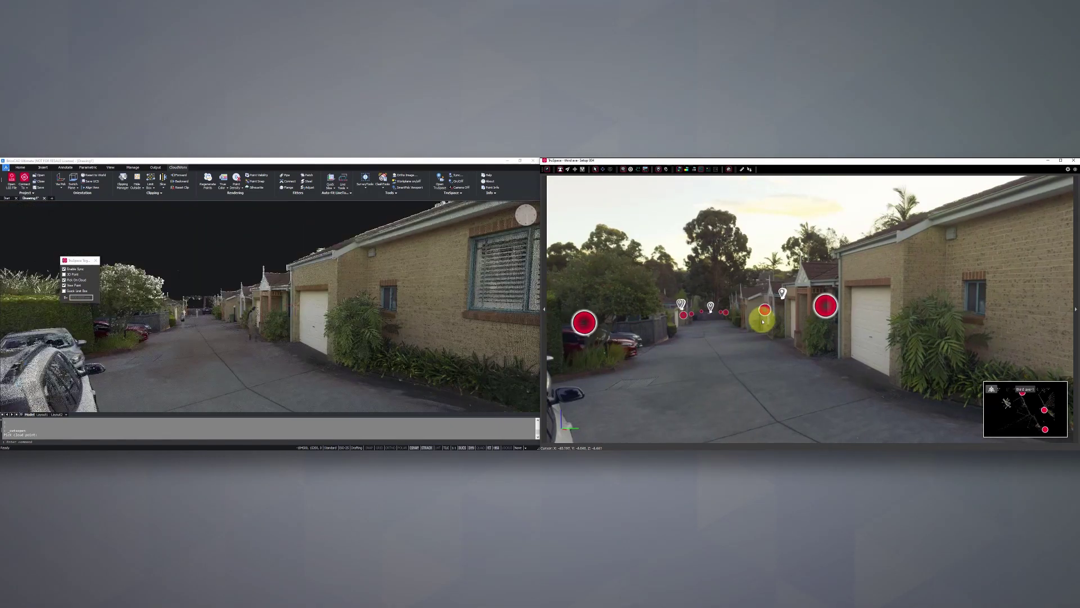
- Go to the scan setup farther down the driveway and turn the view towards the parked red and dark grey cars
left_click(768, 314)
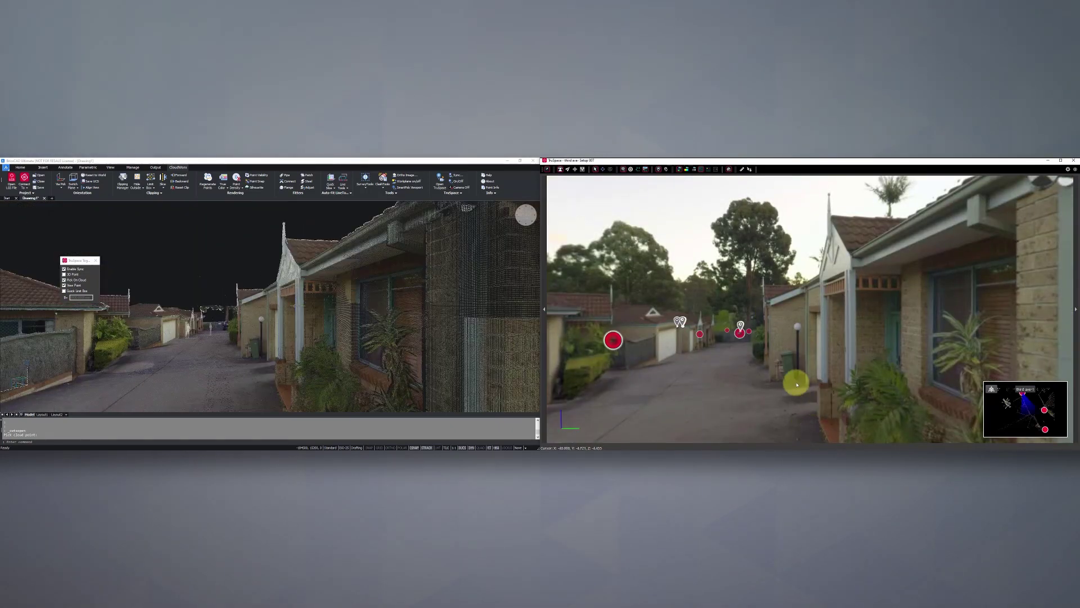
key("Left")
key("Left")
key("Left")
key("Left")
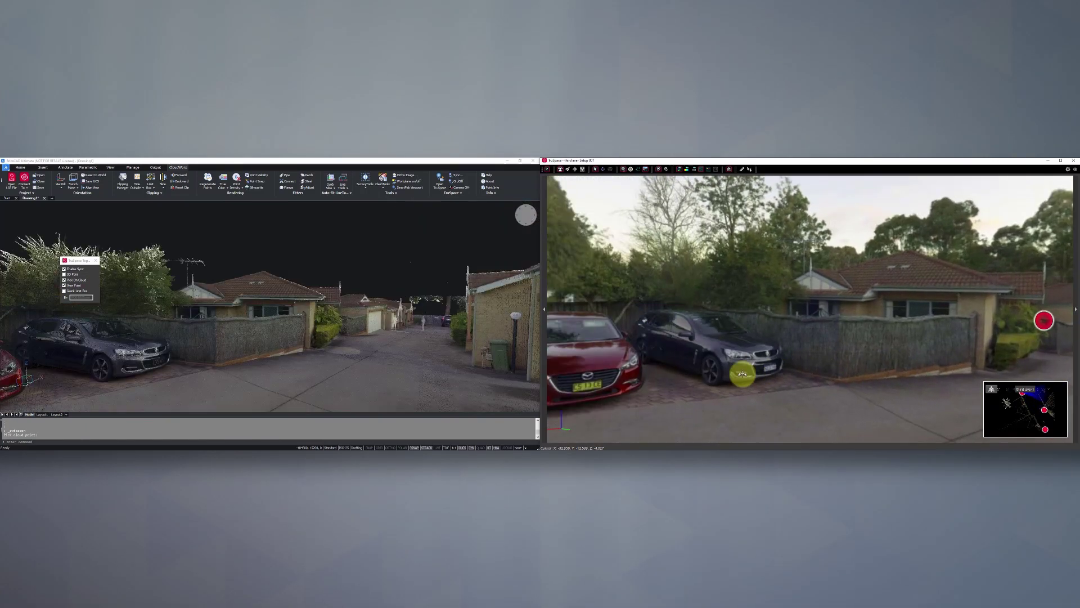
key("Left")
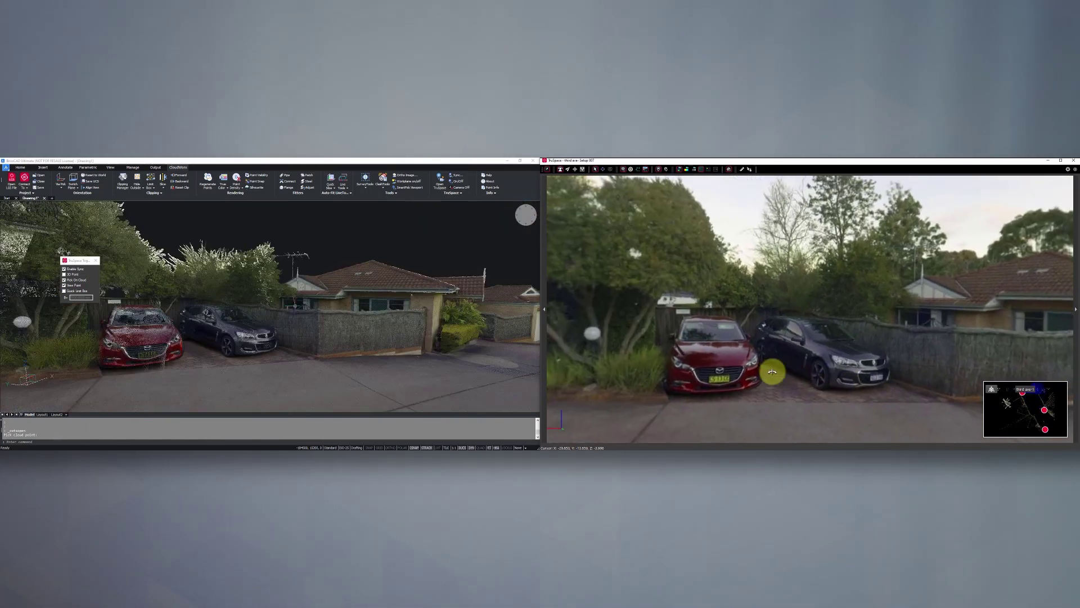
- Switch the TruSpace panorama to the image display with Auto Brightness and inspect the dark grey car's side up close
left_click(708, 172)
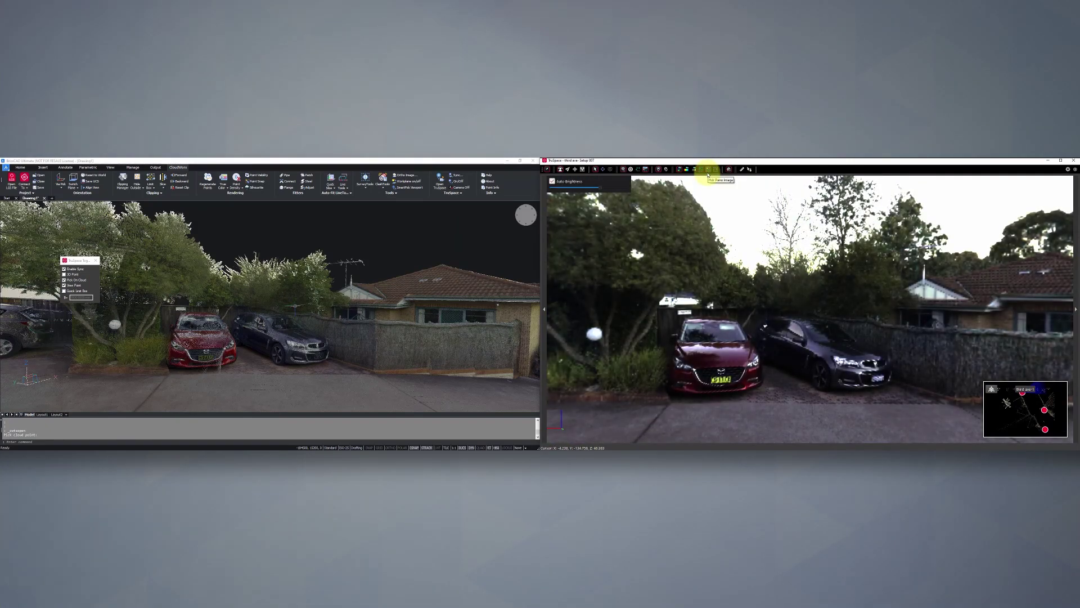
scroll(796, 360, "up", 5)
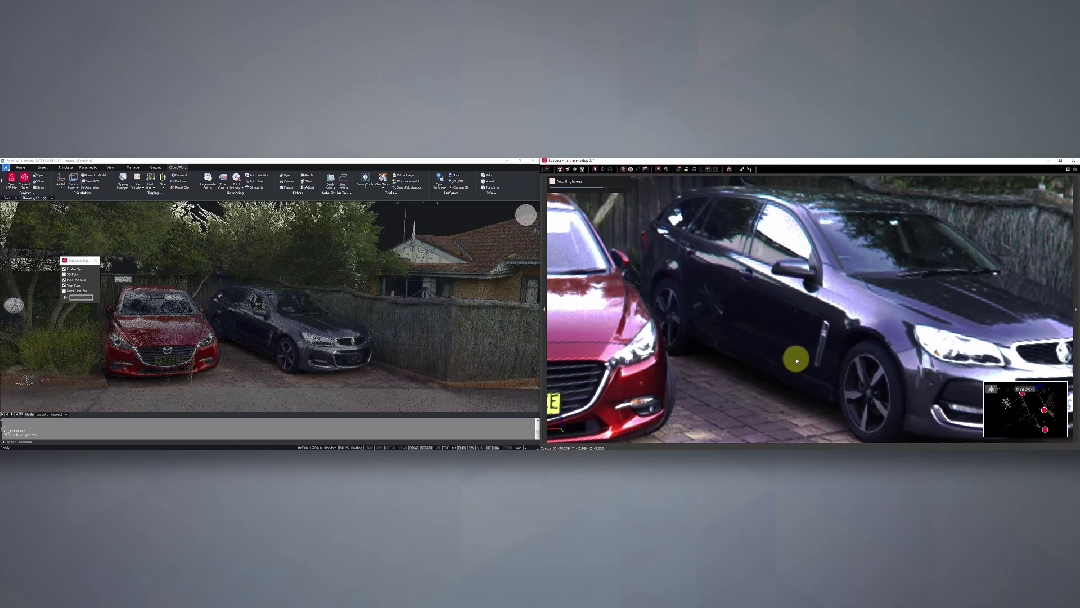
scroll(768, 370, "up", 2)
left_click_drag(768, 370, 808, 384)
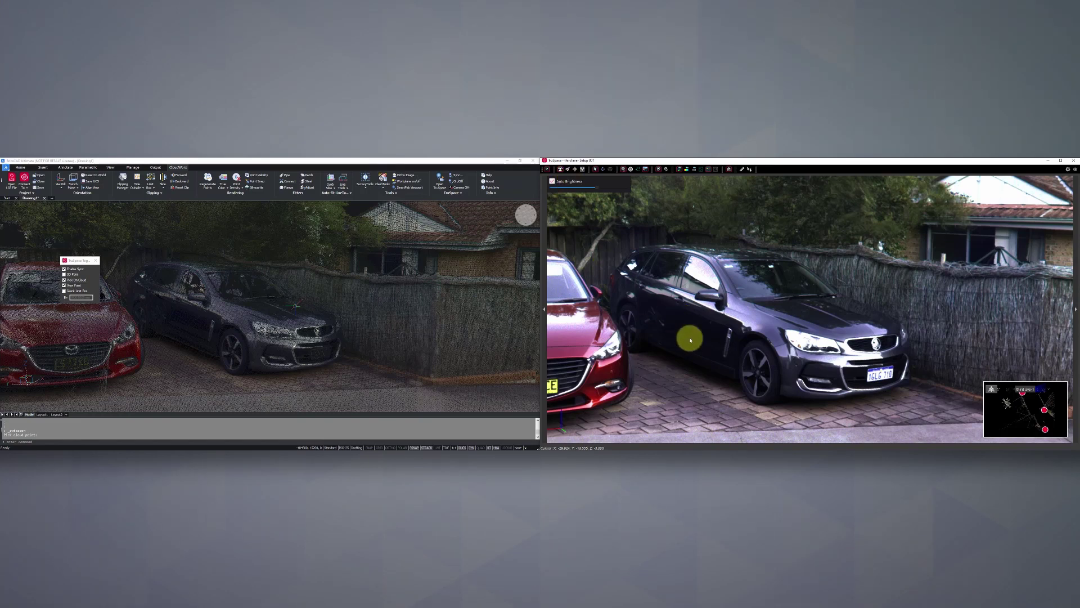
scroll(696, 350, "up", 5)
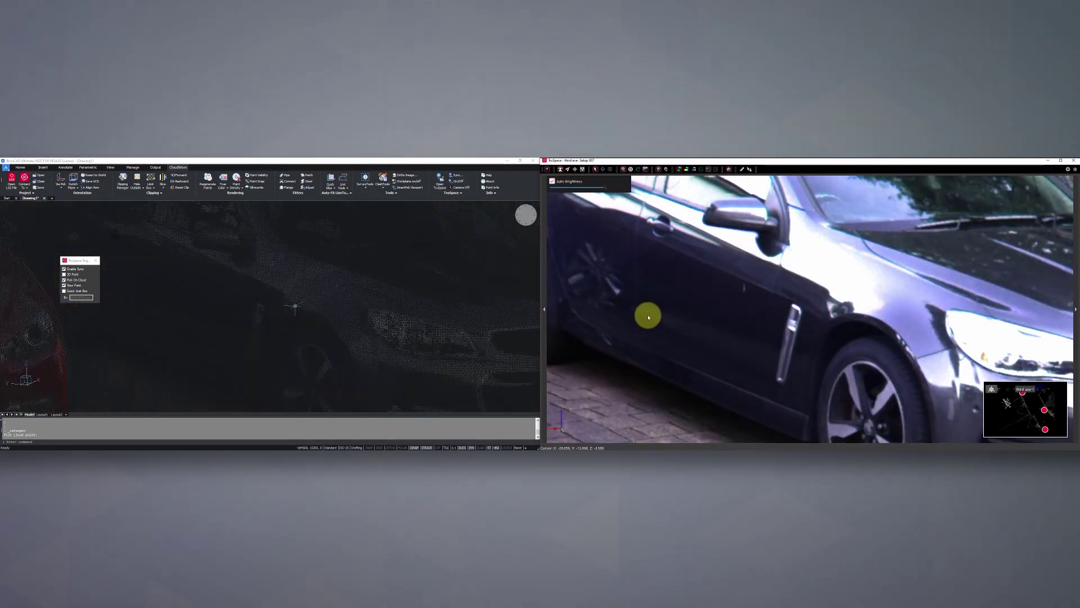
- Switch off Auto Brightness in TruSpace, try a manual brightness for the panorama around the parked cars, and restore Auto Brightness
scroll(649, 317, "down", 6)
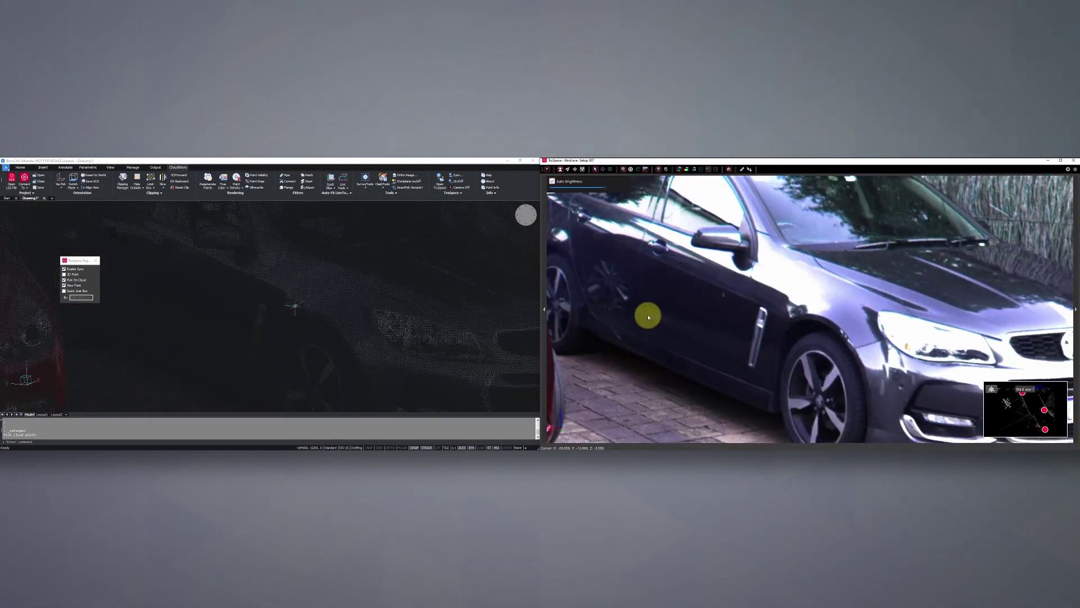
left_click_drag(649, 319, 600, 349)
left_click(552, 181)
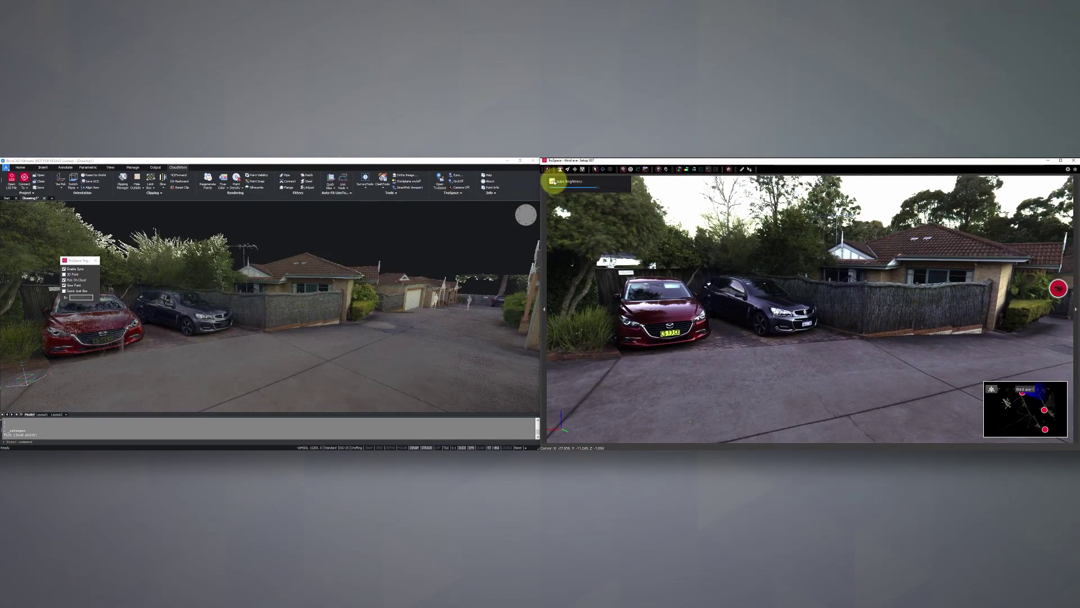
scroll(754, 301, "up", 4)
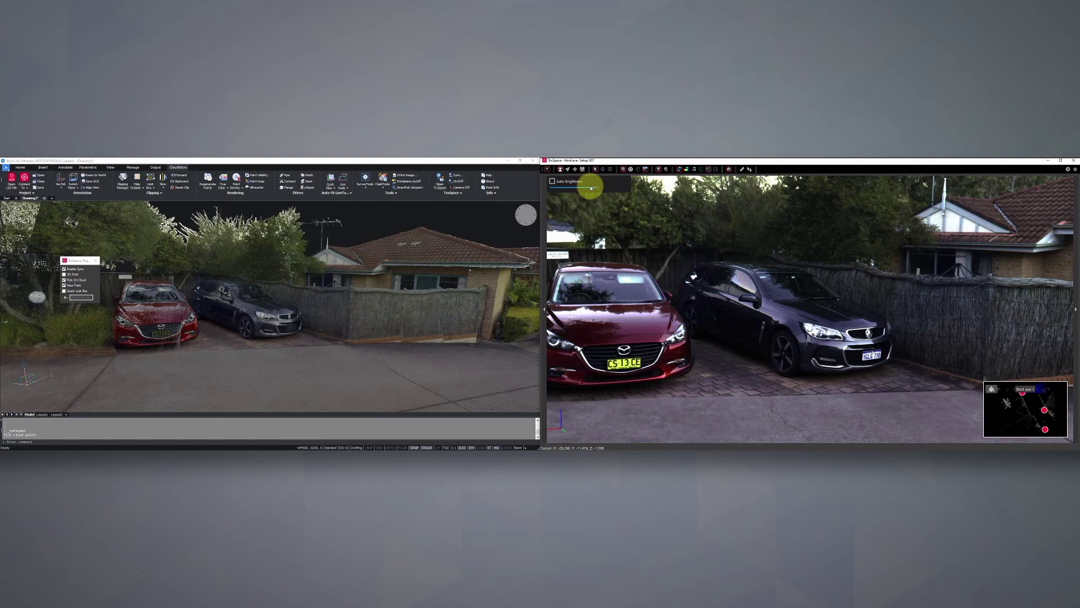
left_click_drag(597, 189, 548, 176)
scroll(714, 306, "down", 5)
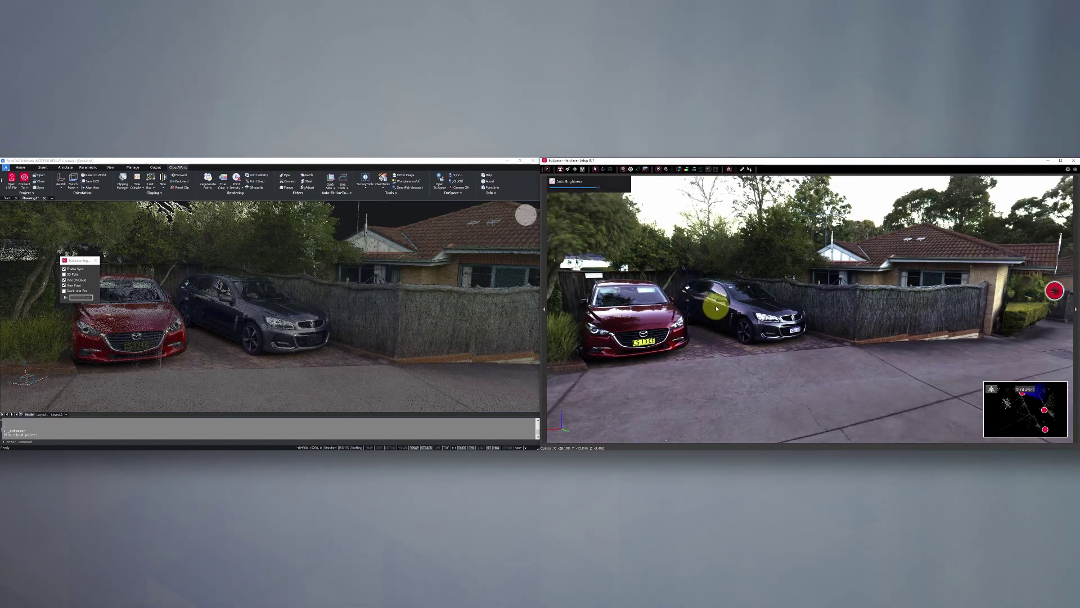
- Trace the brick edging of the garden bed beside the red car as a closed 3D polyline, picking its corners in TruSpace
scroll(800, 341, "up", 5)
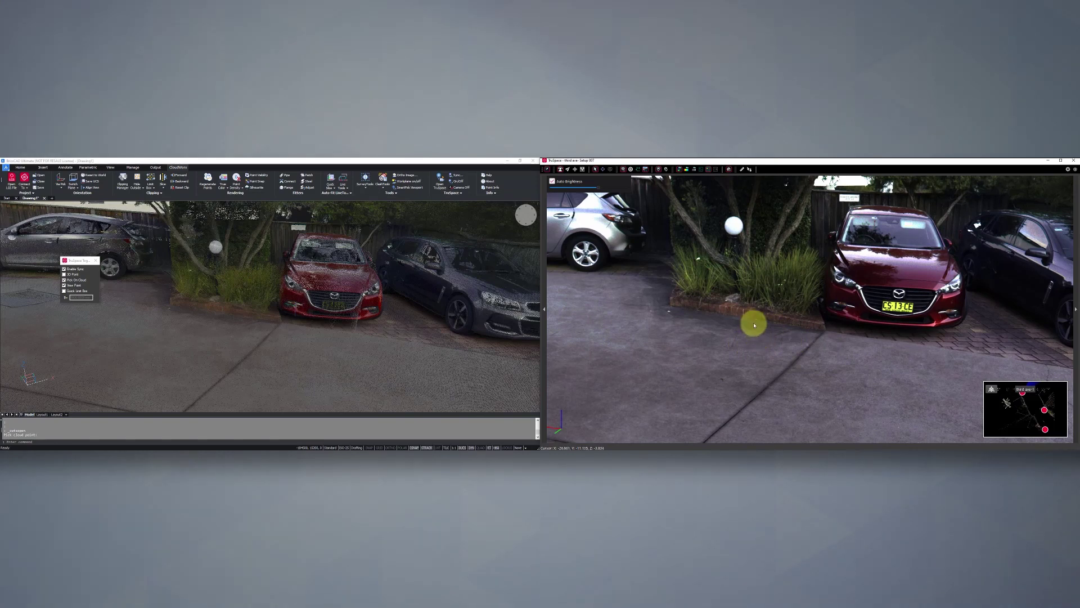
left_click_drag(794, 351, 760, 339)
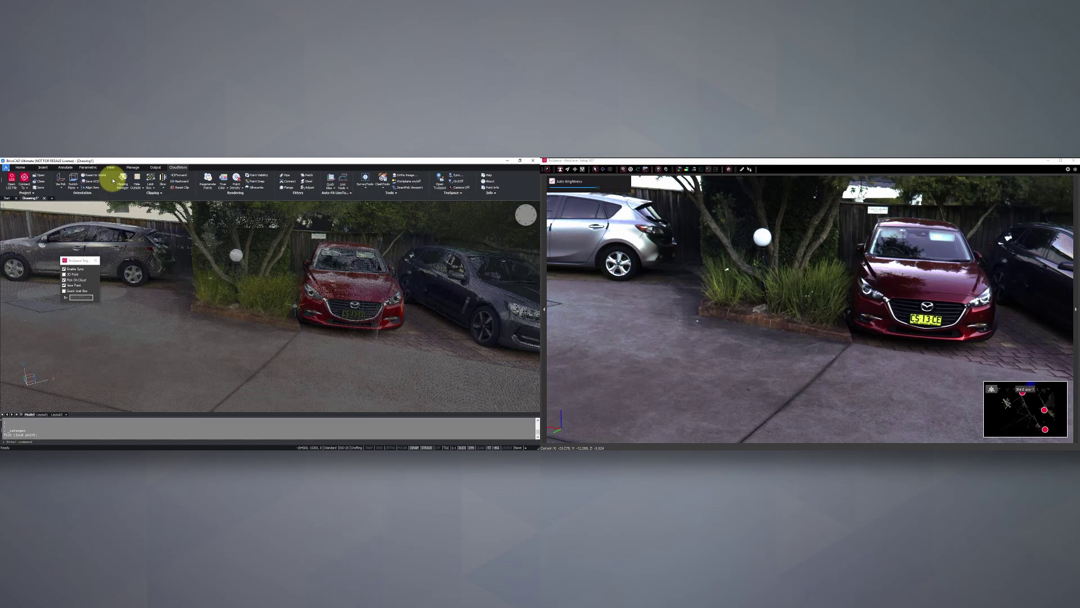
left_click(20, 167)
left_click(25, 185)
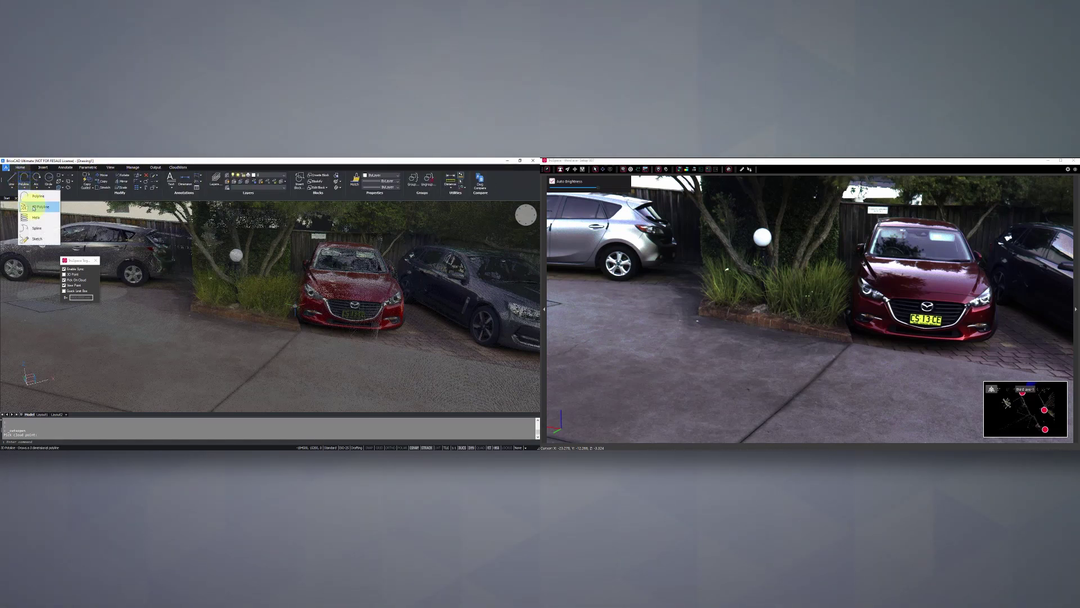
left_click(35, 208)
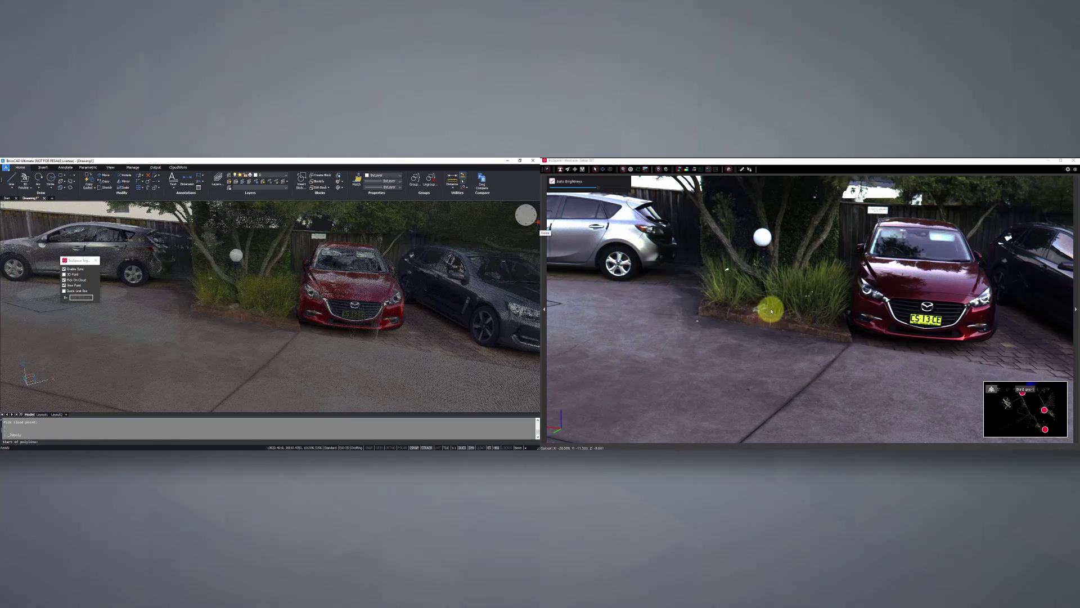
left_click(699, 316)
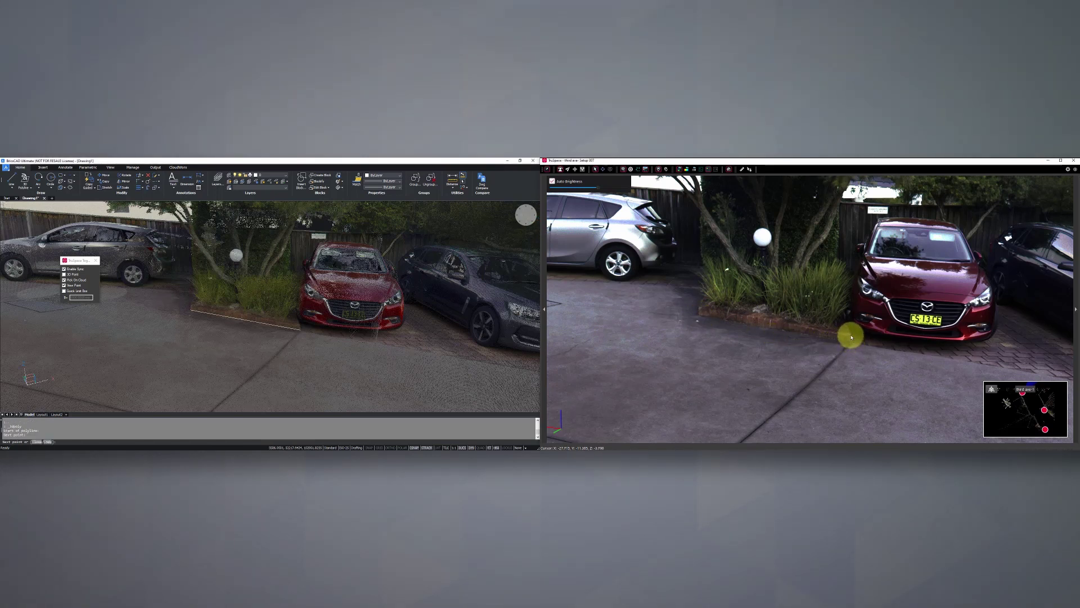
left_click(850, 337)
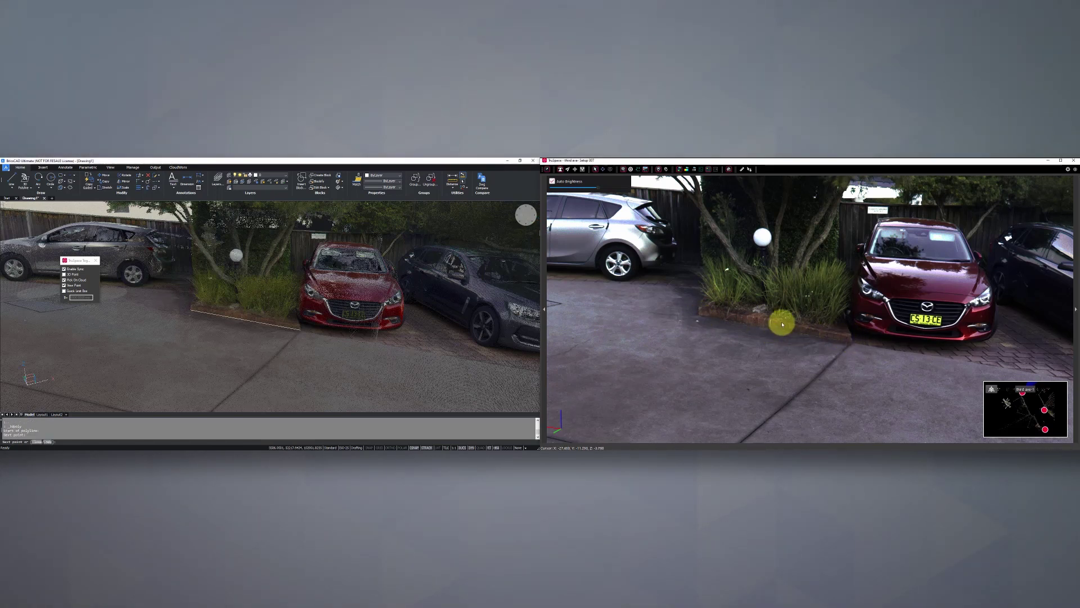
left_click(700, 309)
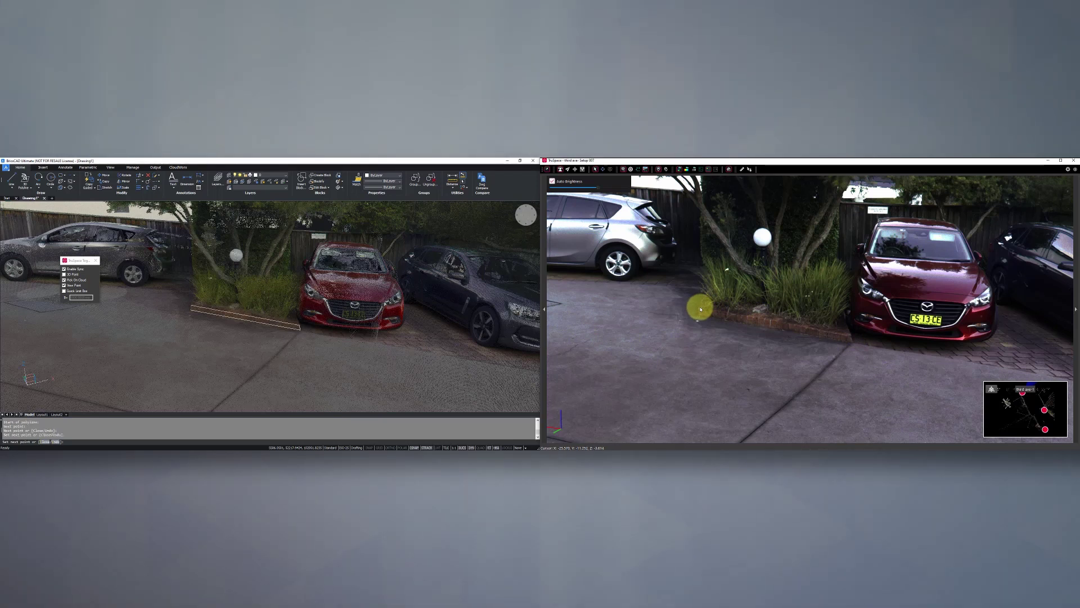
left_click(700, 317)
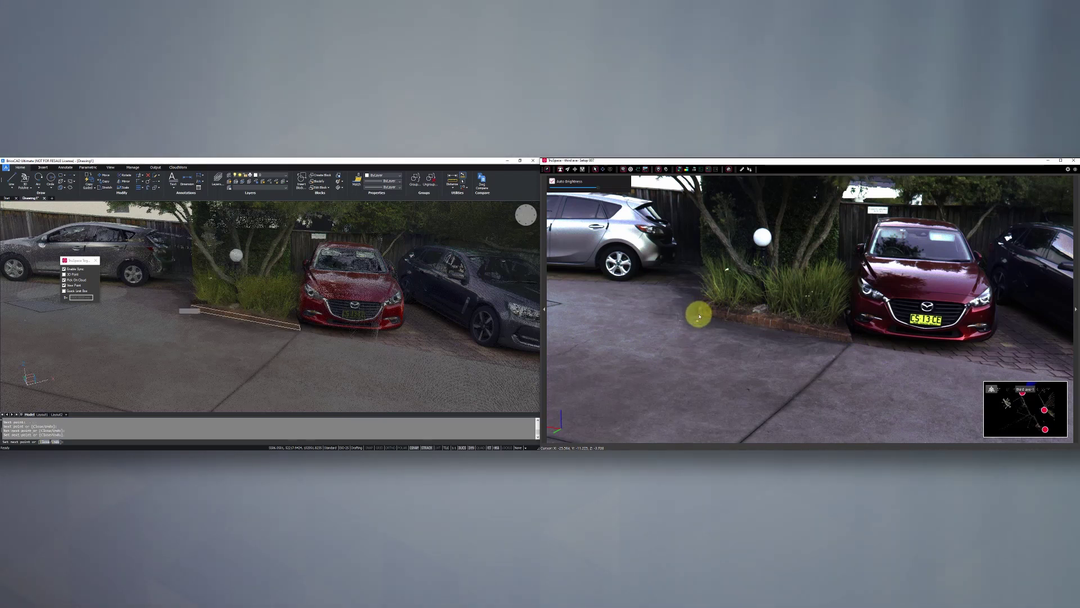
- Orbit the CAD view to inspect the traced garden edging, and turn the TruSpace view towards the fence and driveway
left_click(25, 179)
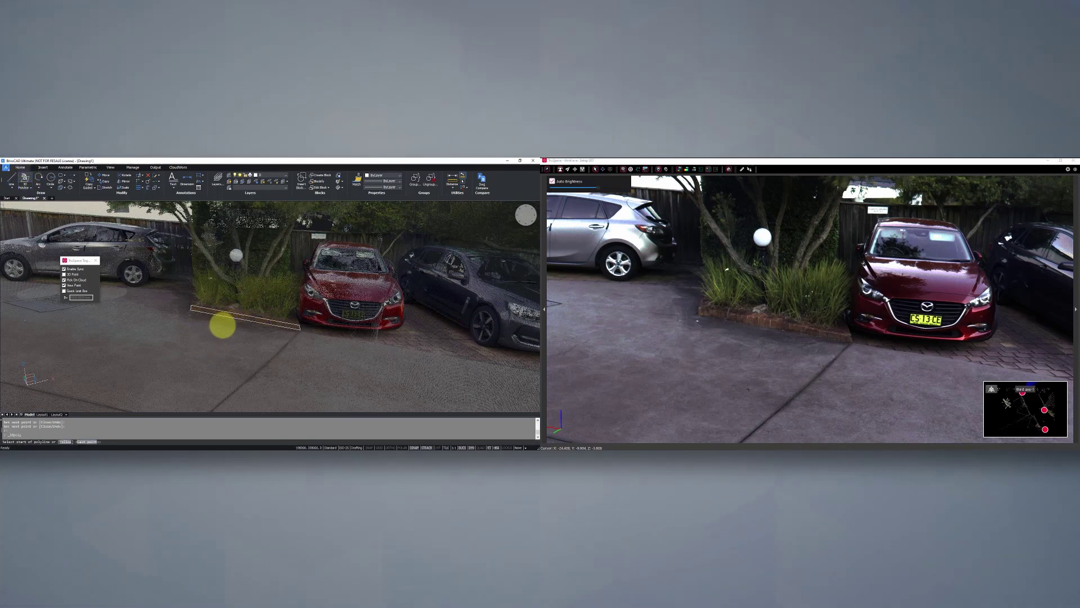
middle_click_drag(223, 326, 304, 325, "shift")
left_click(736, 265)
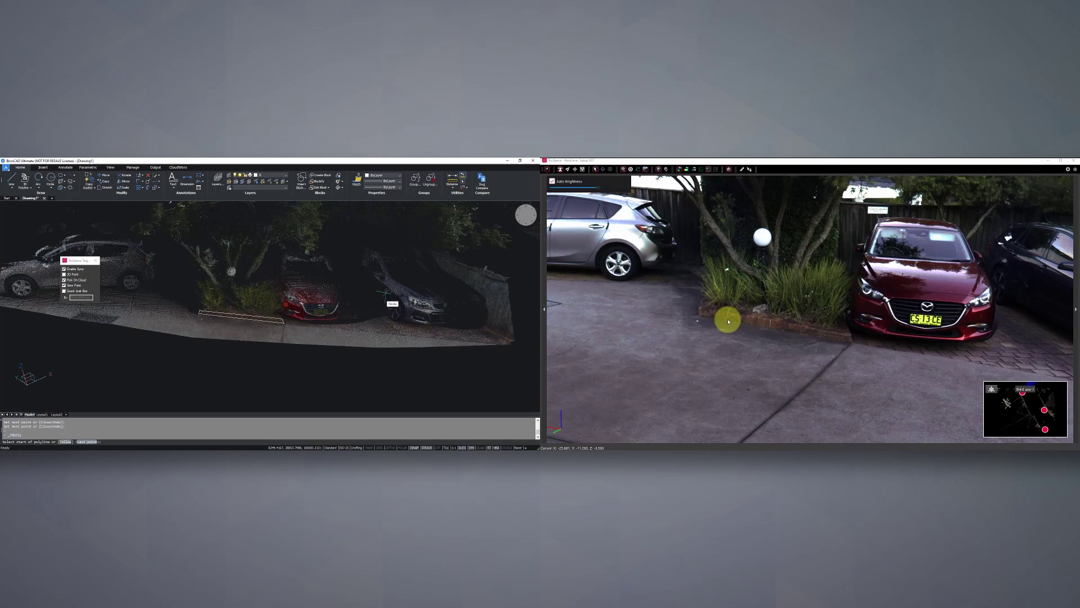
left_click_drag(719, 288, 804, 310)
left_click_drag(588, 270, 878, 336)
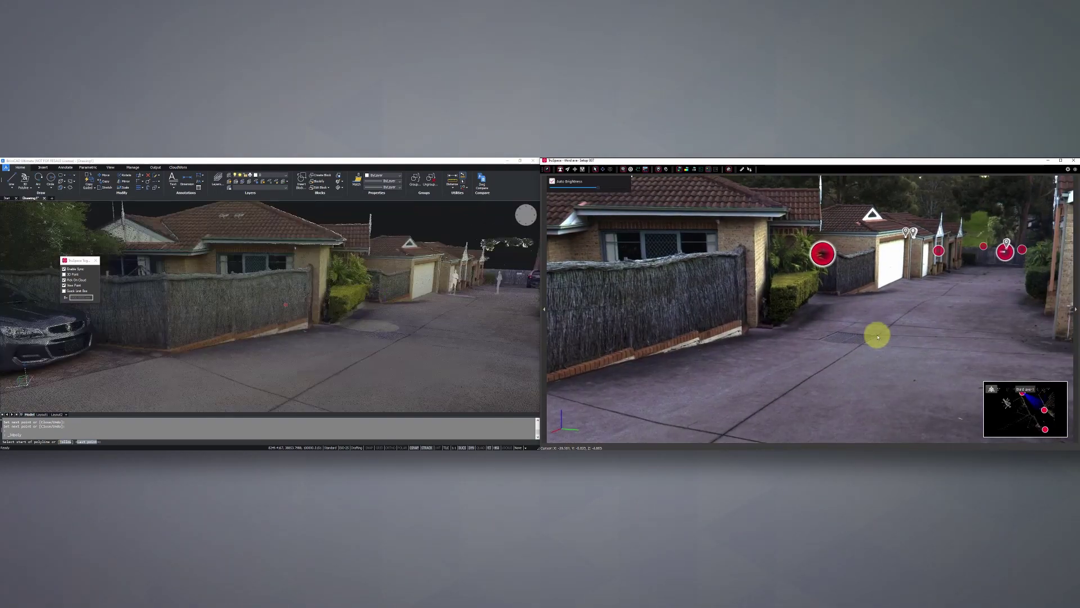